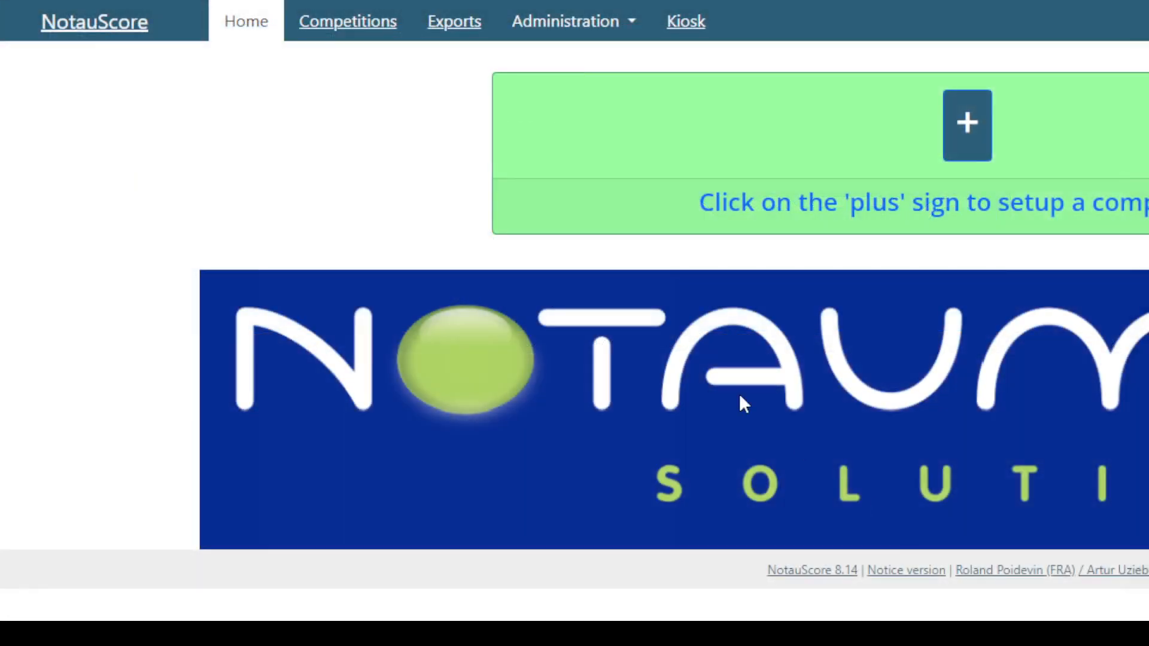
# Step: Open the USG schedule generator from the administration options and look through the manoeuvre list
pyautogui.click(589, 27)
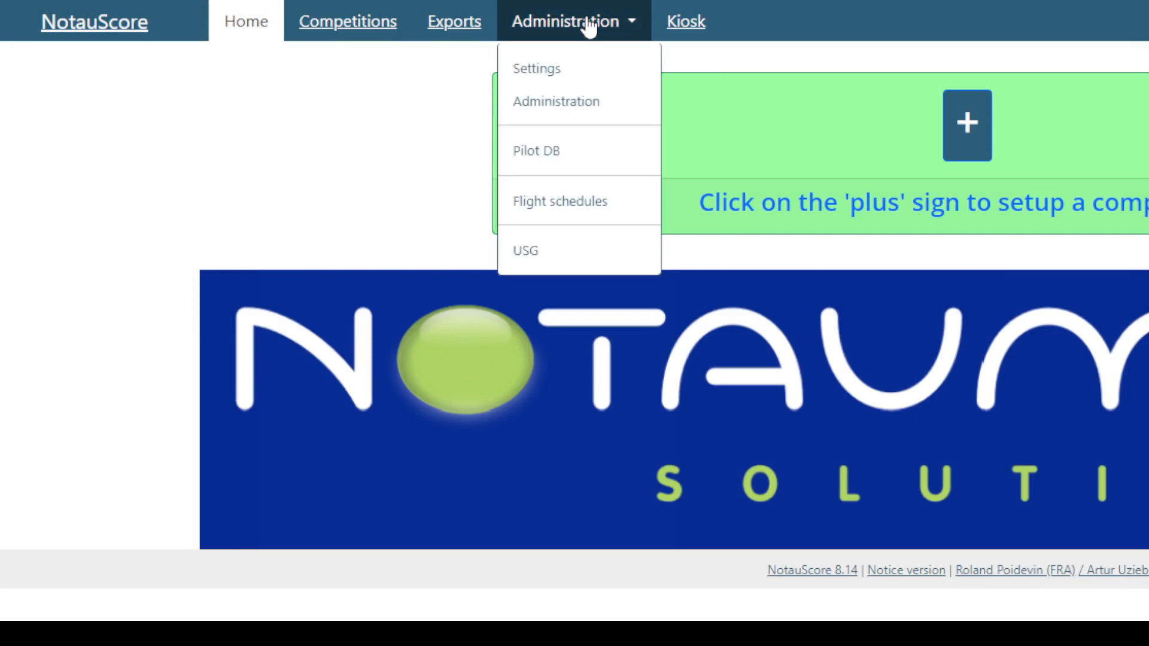
pyautogui.click(539, 251)
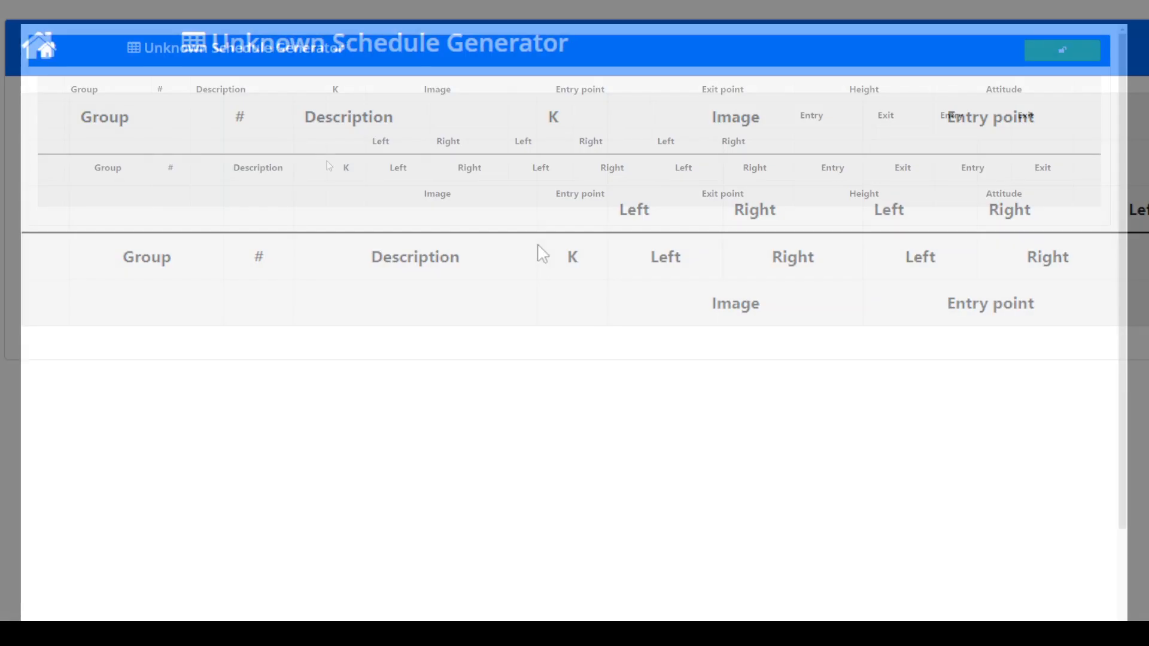
pyautogui.click(298, 463)
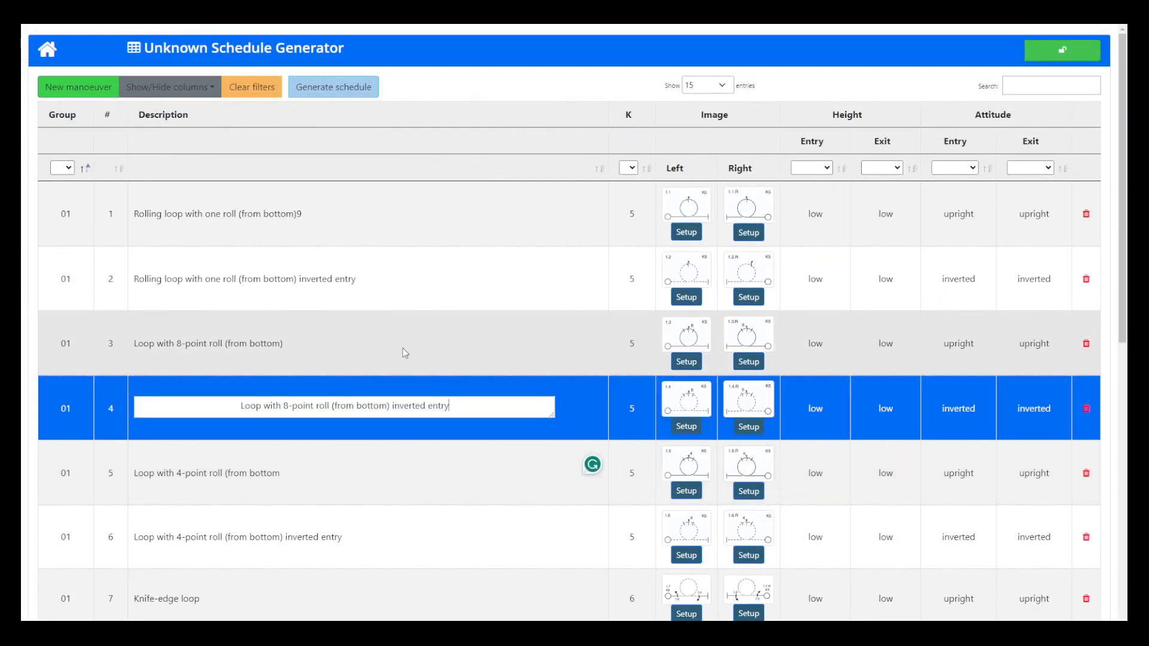
pyautogui.scroll(-10, 395, 401)
pyautogui.scroll(10, 396, 407)
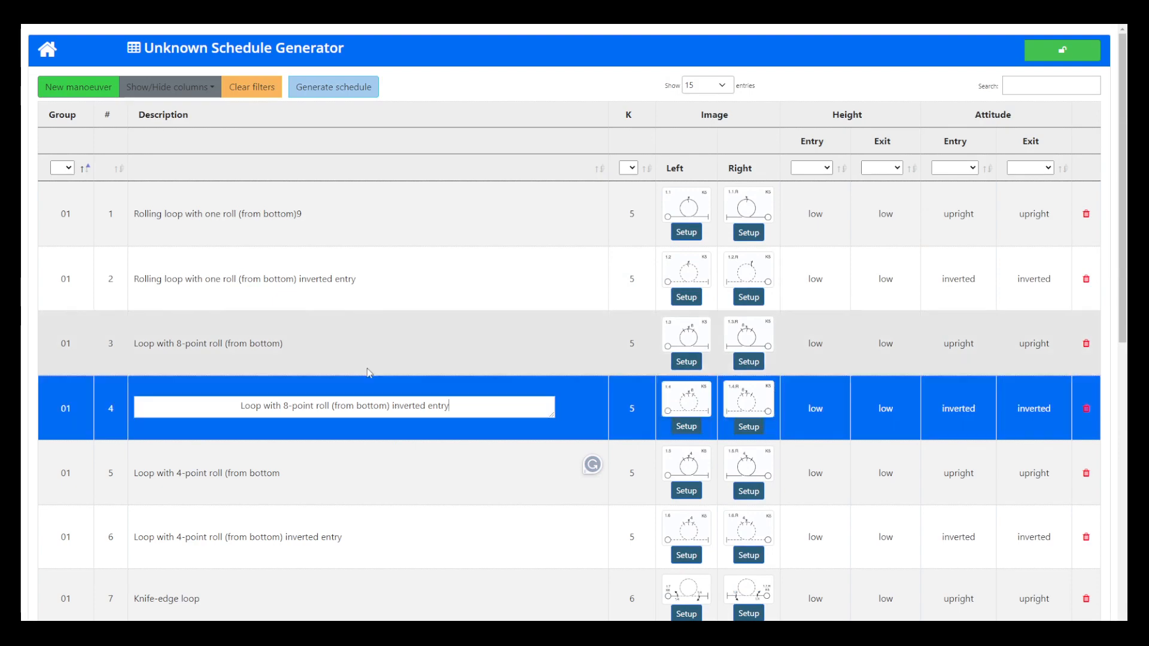
pyautogui.scroll(-10, 315, 287)
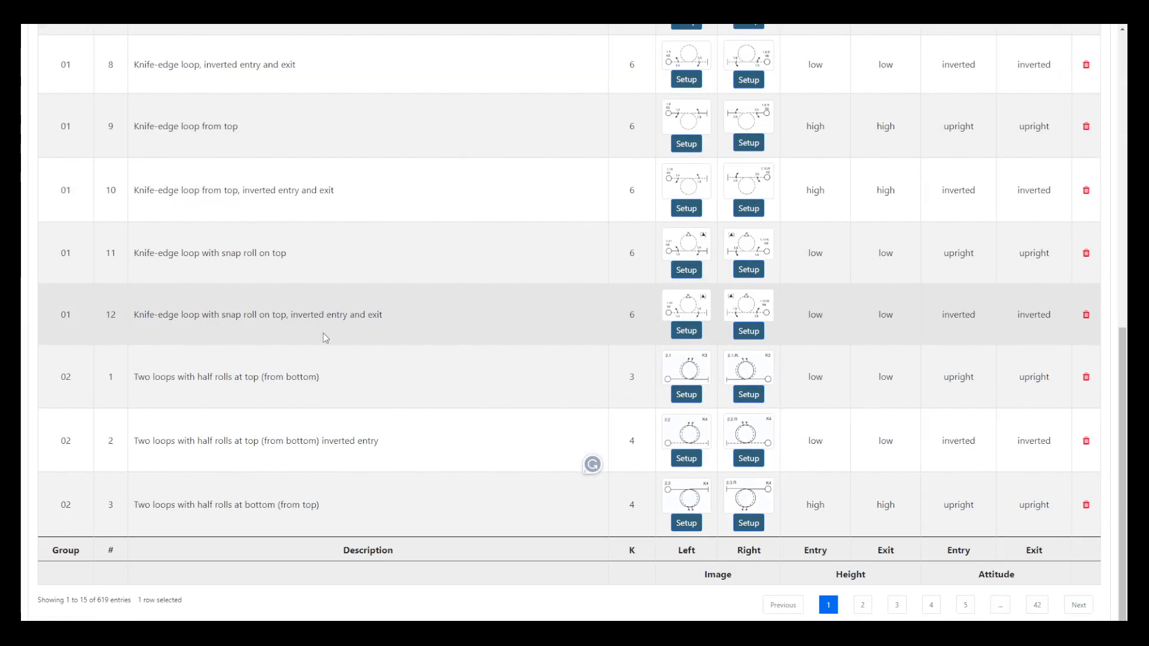
pyautogui.scroll(10, 329, 368)
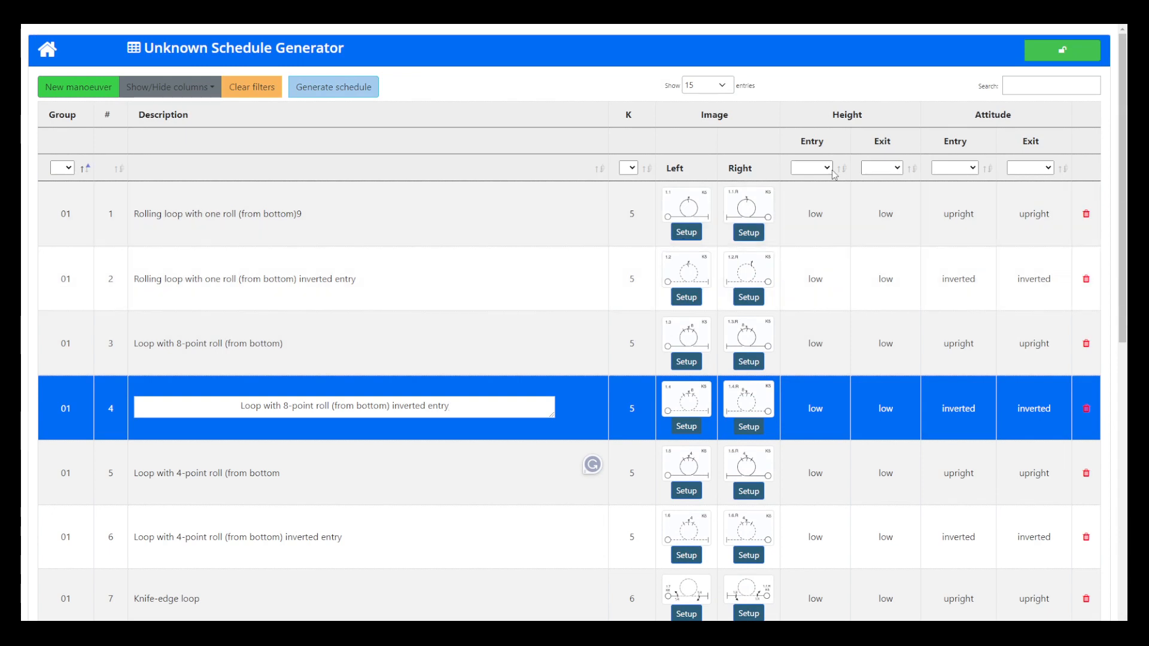
# Step: Filter the manoeuvre list to a low entry height and a high exit height
pyautogui.click(809, 168)
pyautogui.click(816, 209)
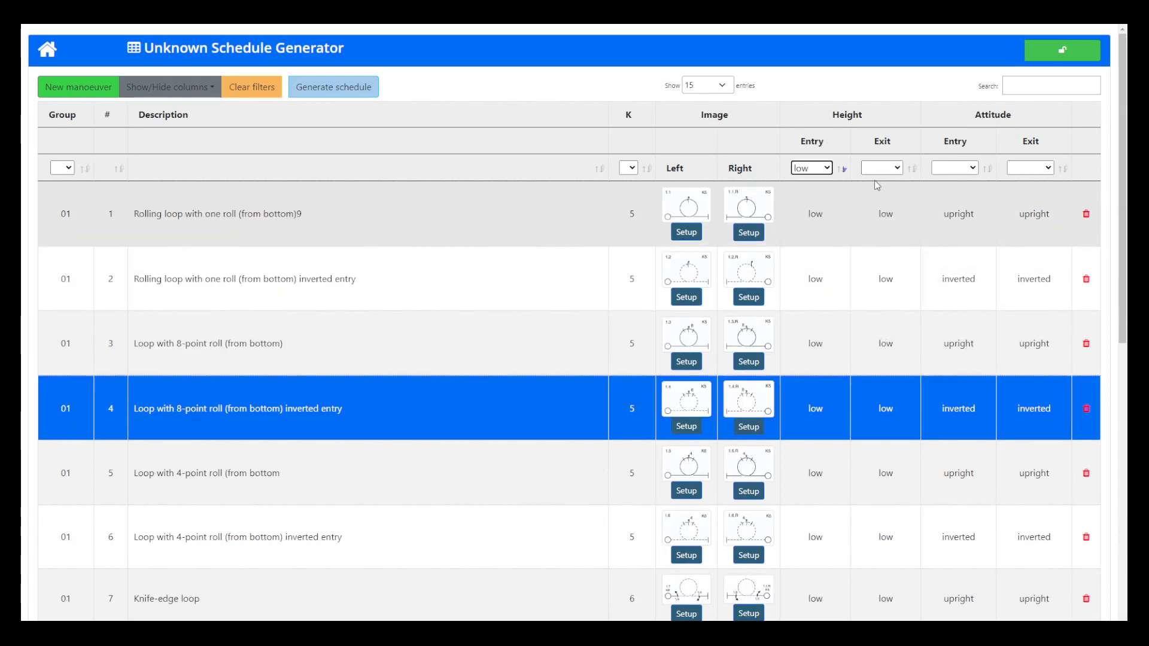
pyautogui.click(894, 173)
pyautogui.click(894, 170)
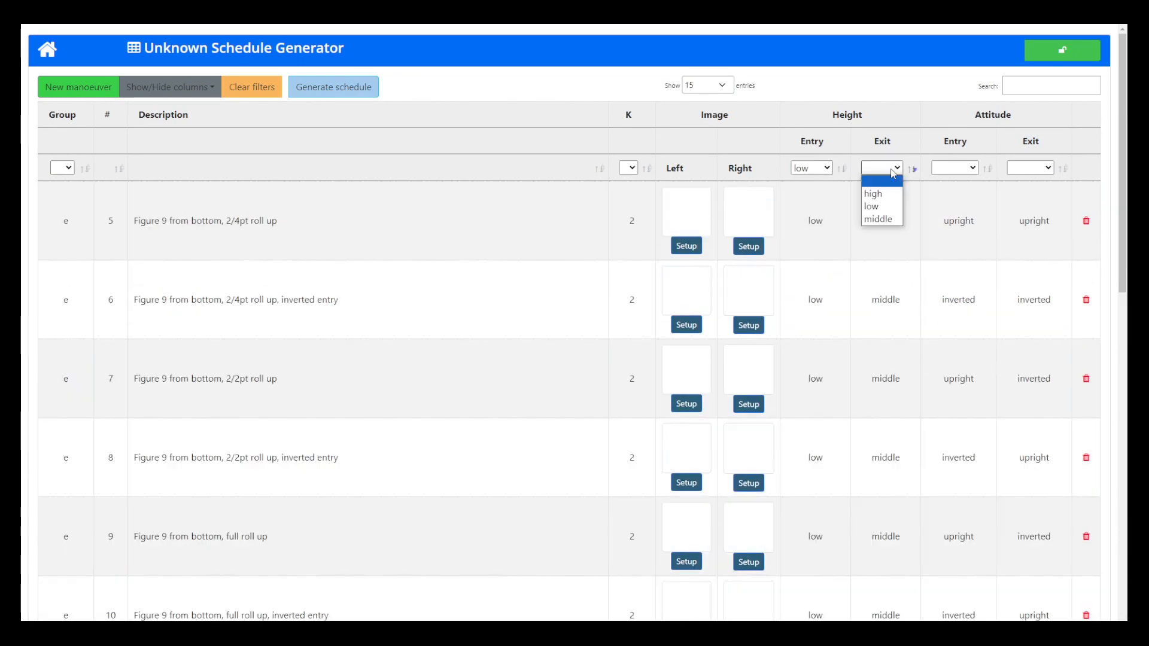
pyautogui.click(880, 191)
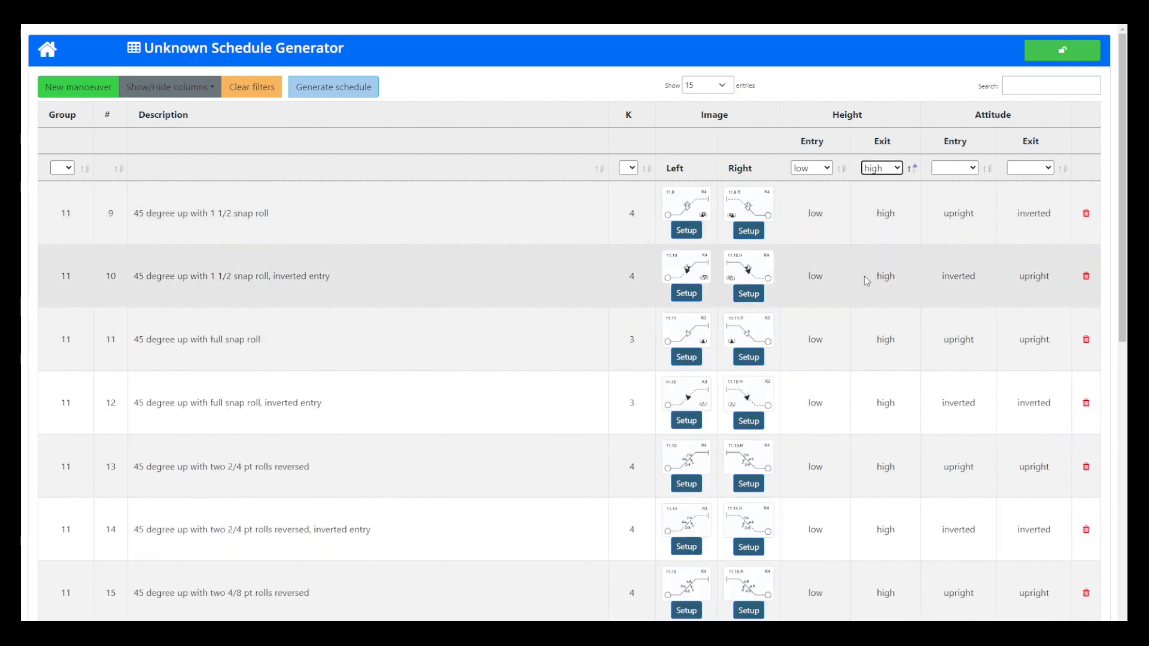
# Step: Filter the manoeuvres to inverted entry and inverted exit attitudes, and review the matching entries
pyautogui.click(955, 172)
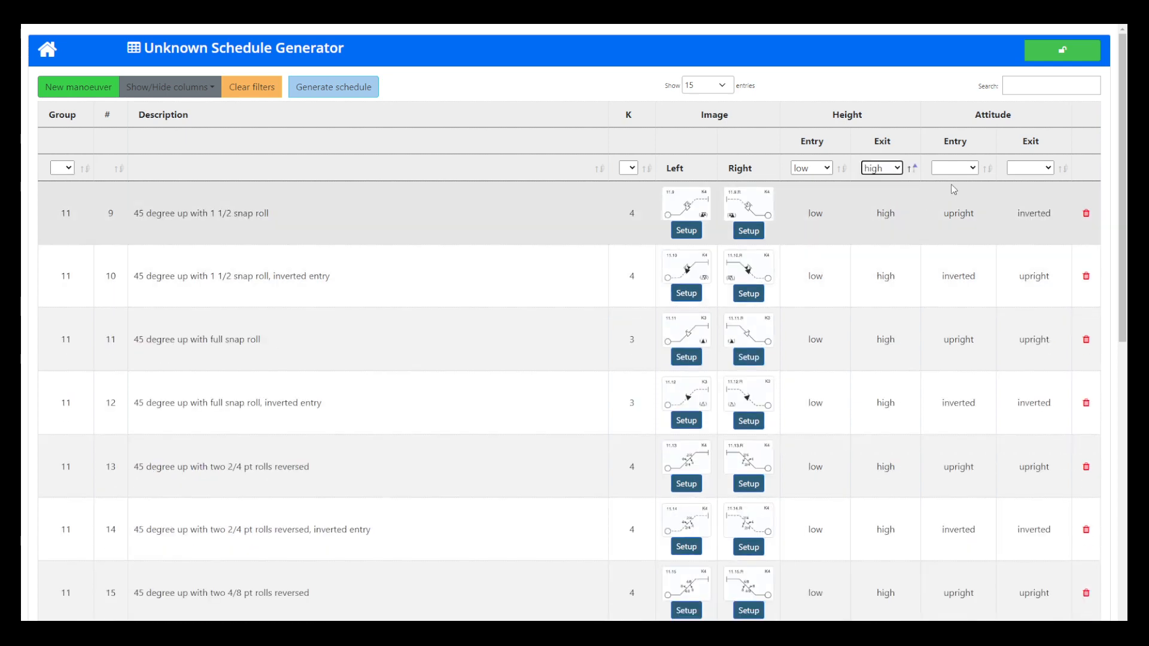
pyautogui.click(963, 170)
pyautogui.click(960, 194)
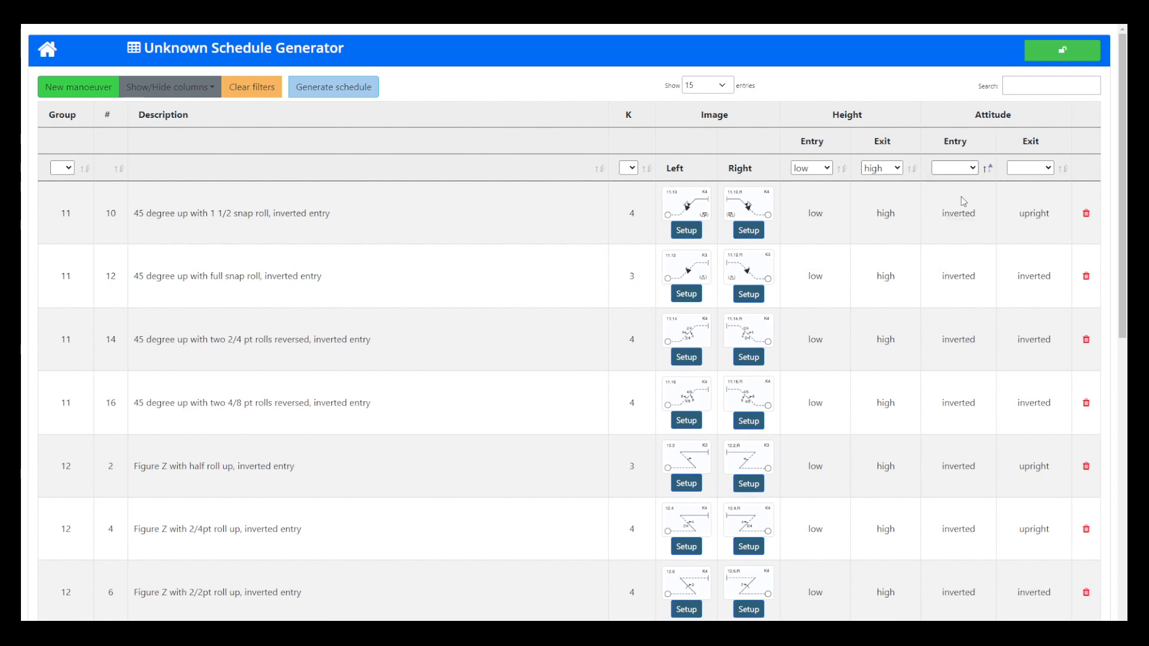
pyautogui.click(1031, 169)
pyautogui.click(1031, 205)
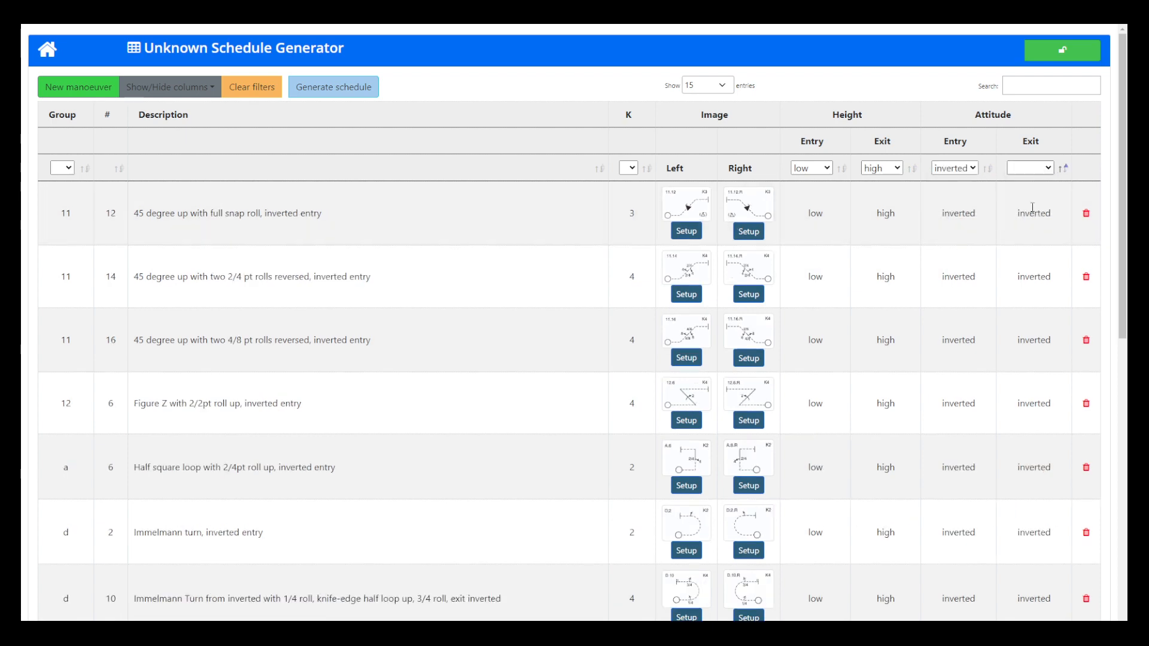
pyautogui.scroll(-5, 393, 298)
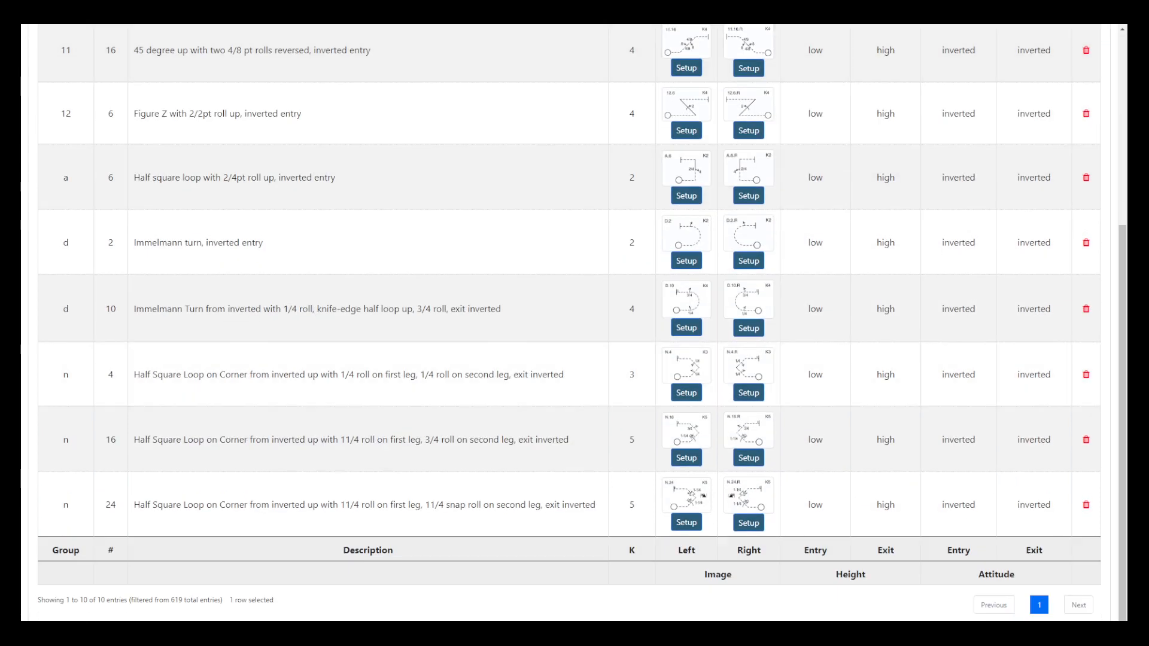
pyautogui.scroll(5, 999, 325)
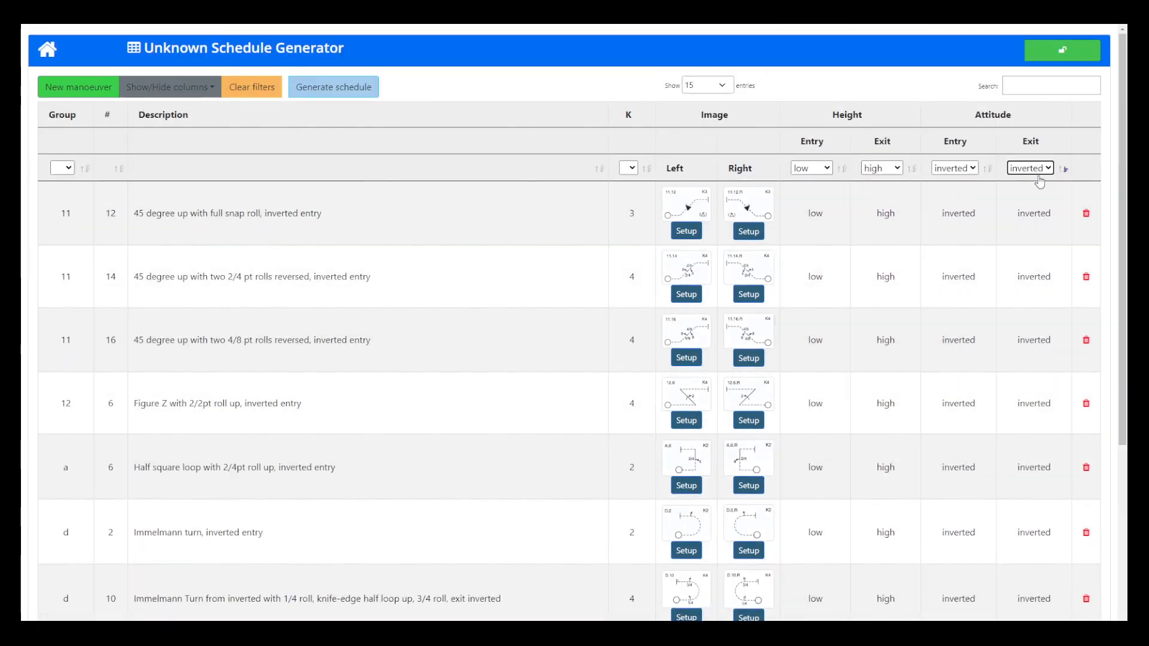
# Step: Change the exit attitude filter to upright and review the matching manoeuvres
pyautogui.click(1040, 170)
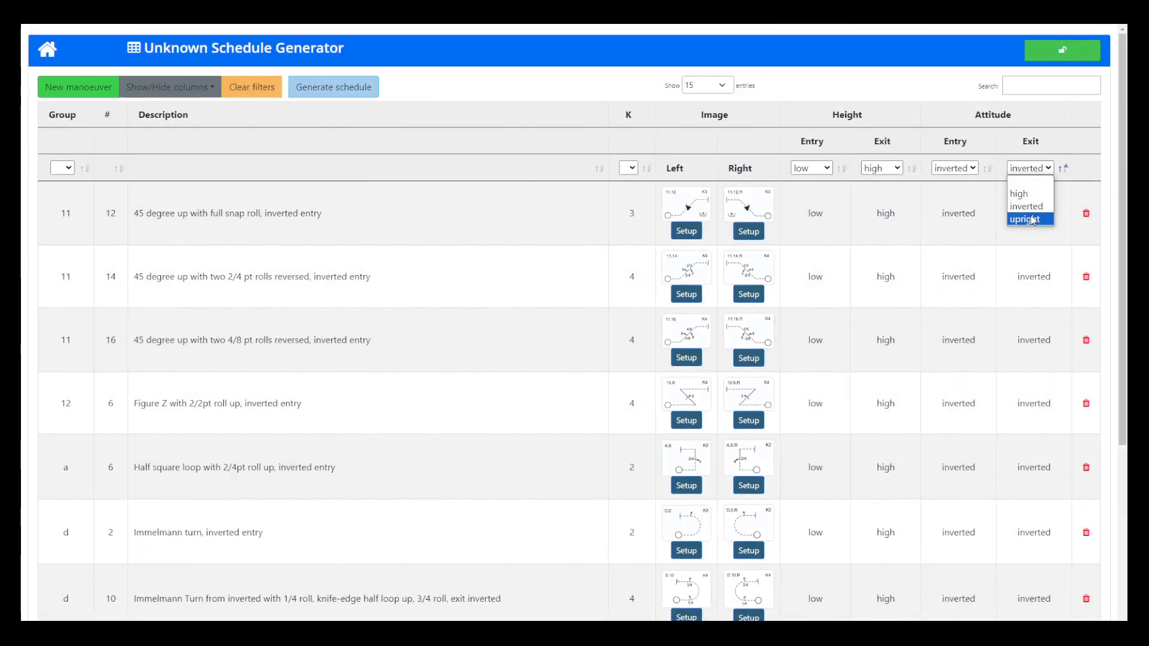
pyautogui.click(1032, 220)
pyautogui.click(393, 340)
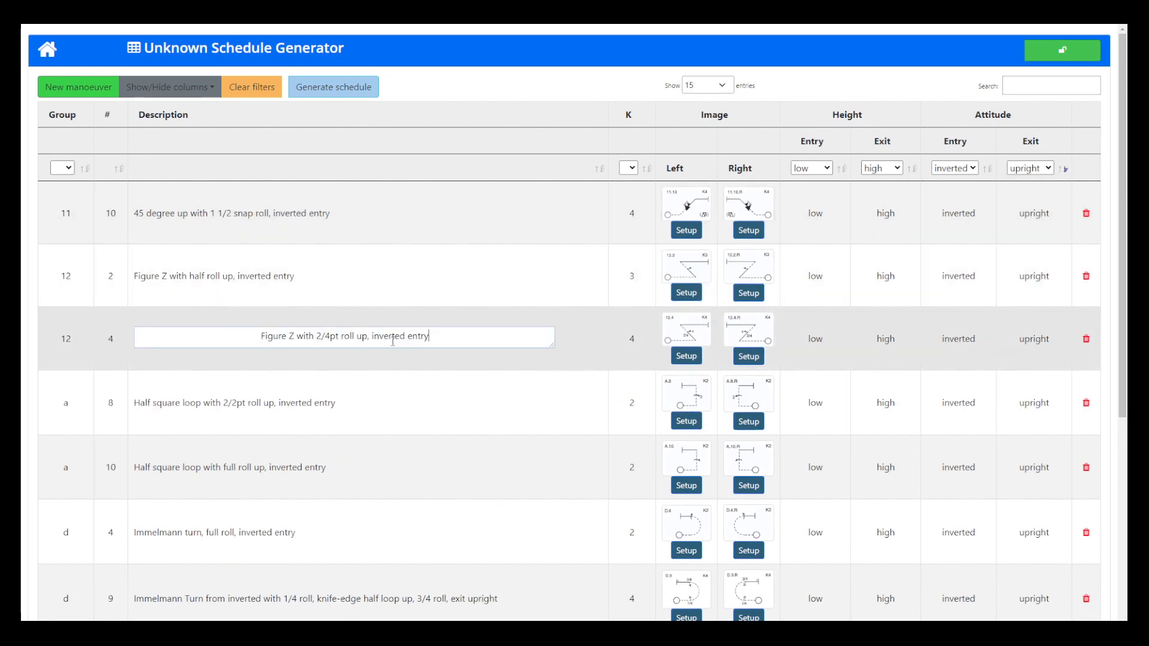
pyautogui.scroll(-6, 353, 409)
pyautogui.scroll(6, 384, 443)
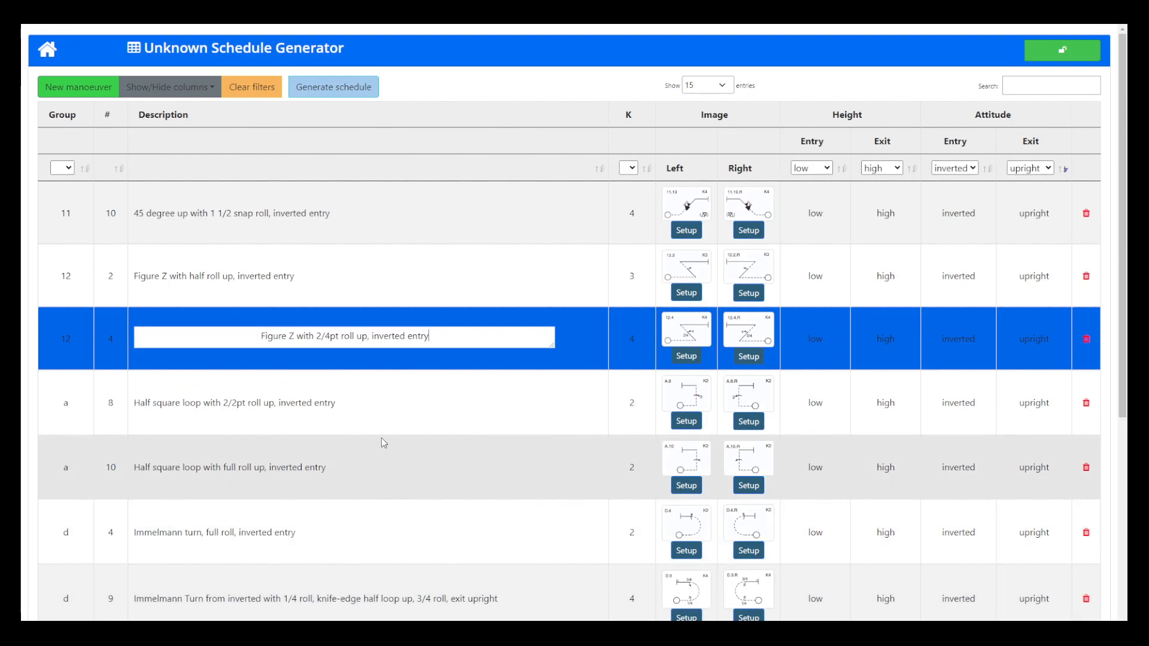
# Step: Clear the column filters and browse the manoeuvres sorted by K factor, highest first
pyautogui.click(257, 93)
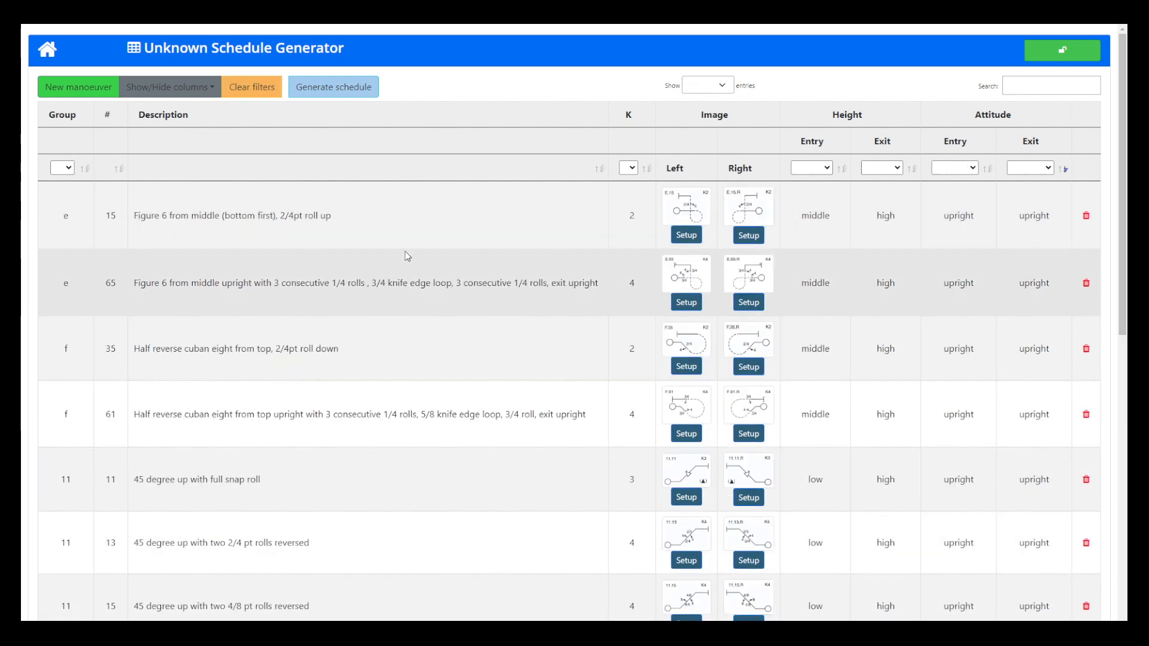
pyautogui.click(628, 168)
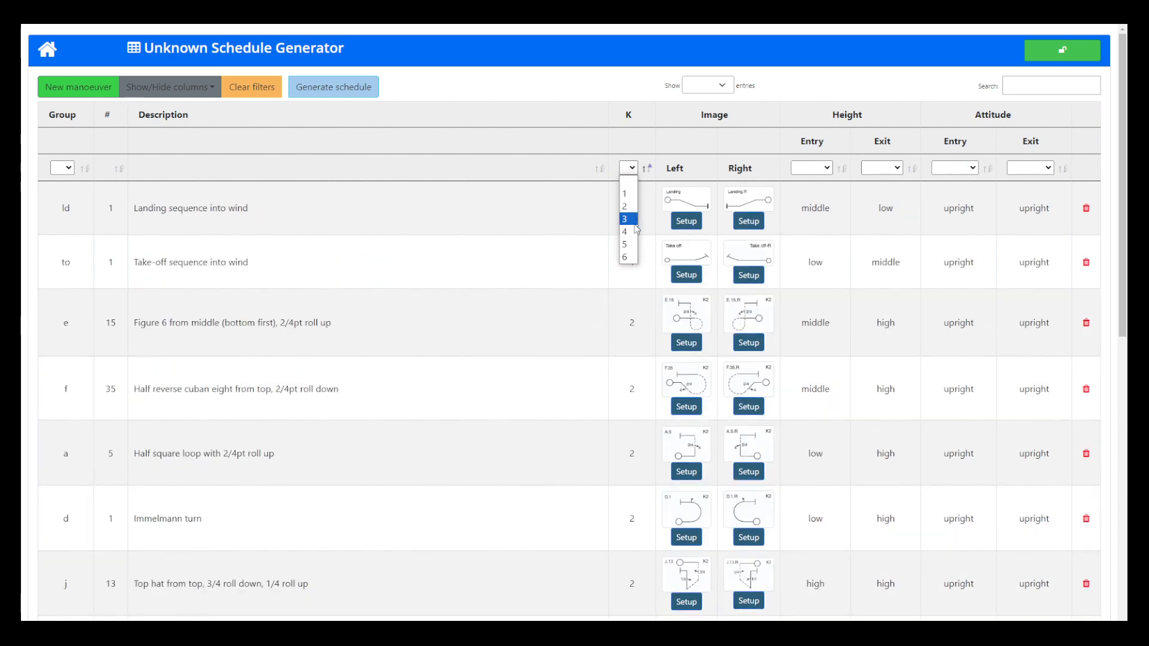
pyautogui.click(586, 286)
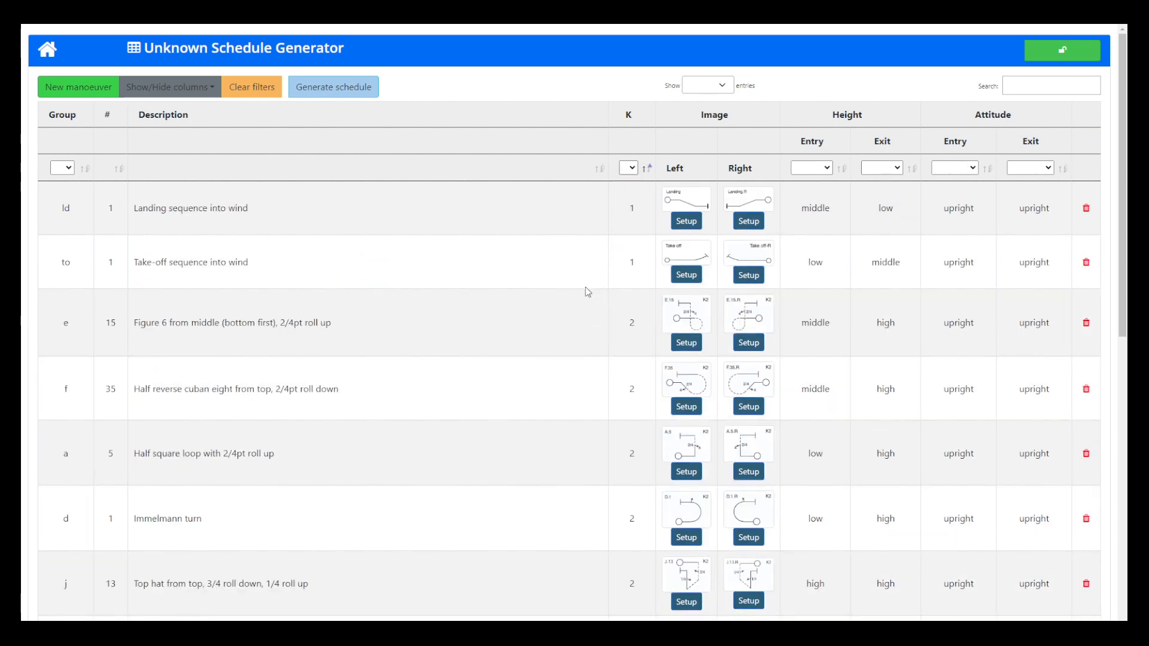
pyautogui.scroll(-10, 475, 349)
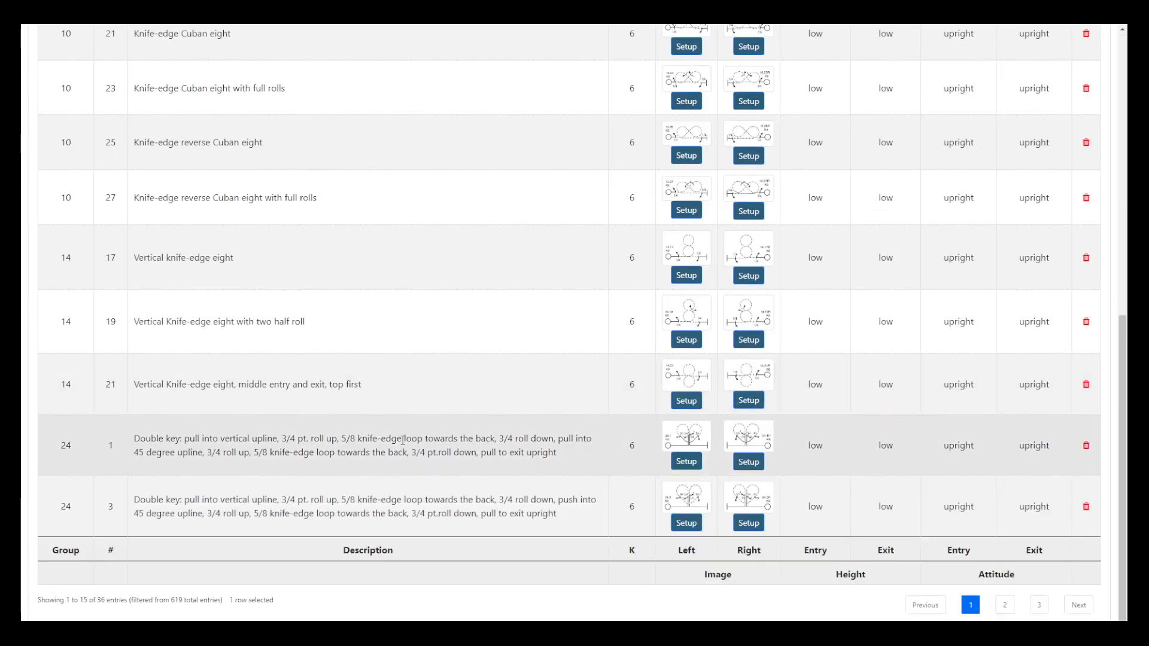
pyautogui.scroll(10, 403, 440)
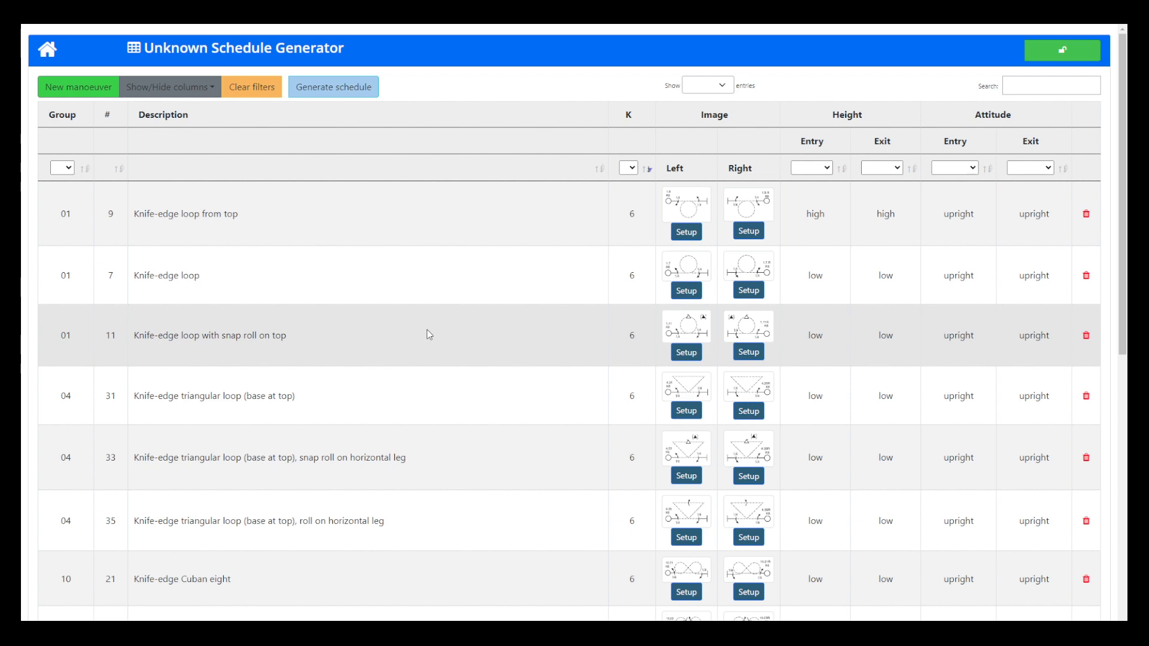
# Step: Start a random schedule generation and set its name to YouTube1 and short name to UK1
pyautogui.click(345, 88)
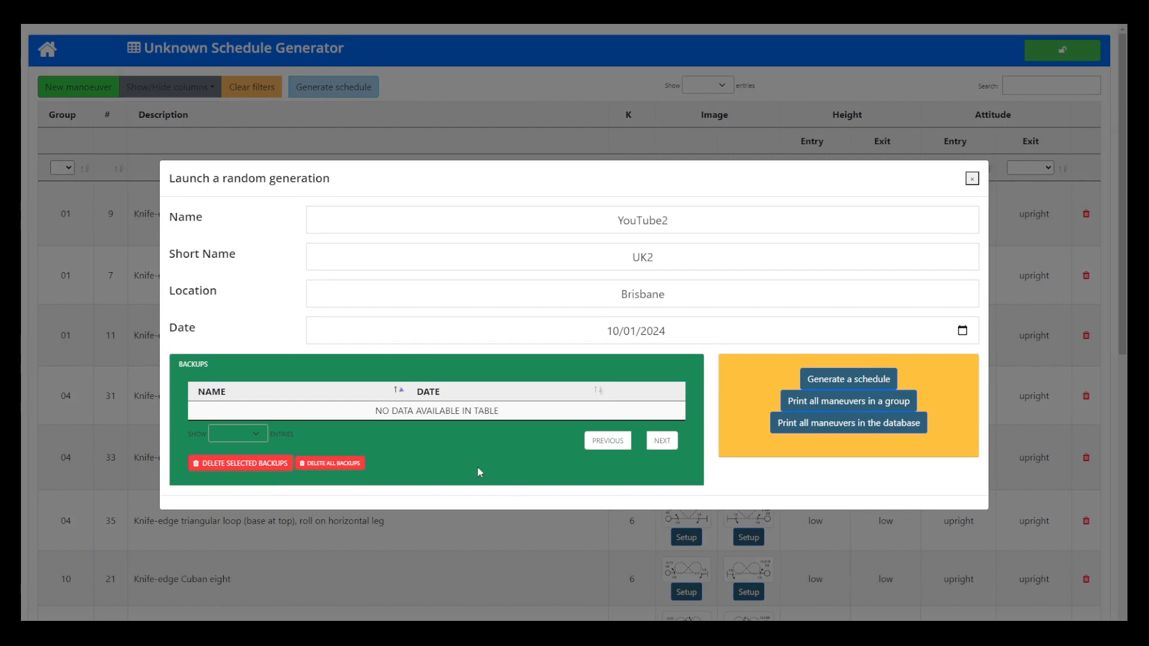
pyautogui.click(681, 227)
pyautogui.press('BackSpace')
pyautogui.write('1')
pyautogui.click(665, 263)
pyautogui.press('BackSpace')
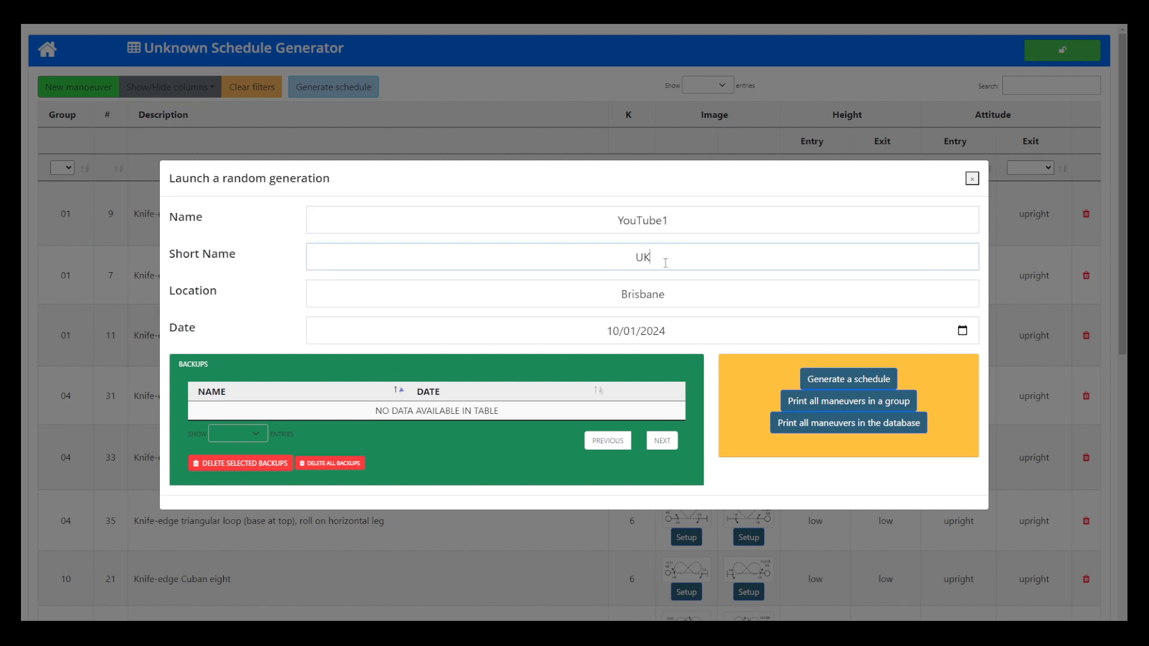
pyautogui.write('1')
# Step: Select the date 10/01/2024 and generate the YouTube1 schedule
pyautogui.click(961, 331)
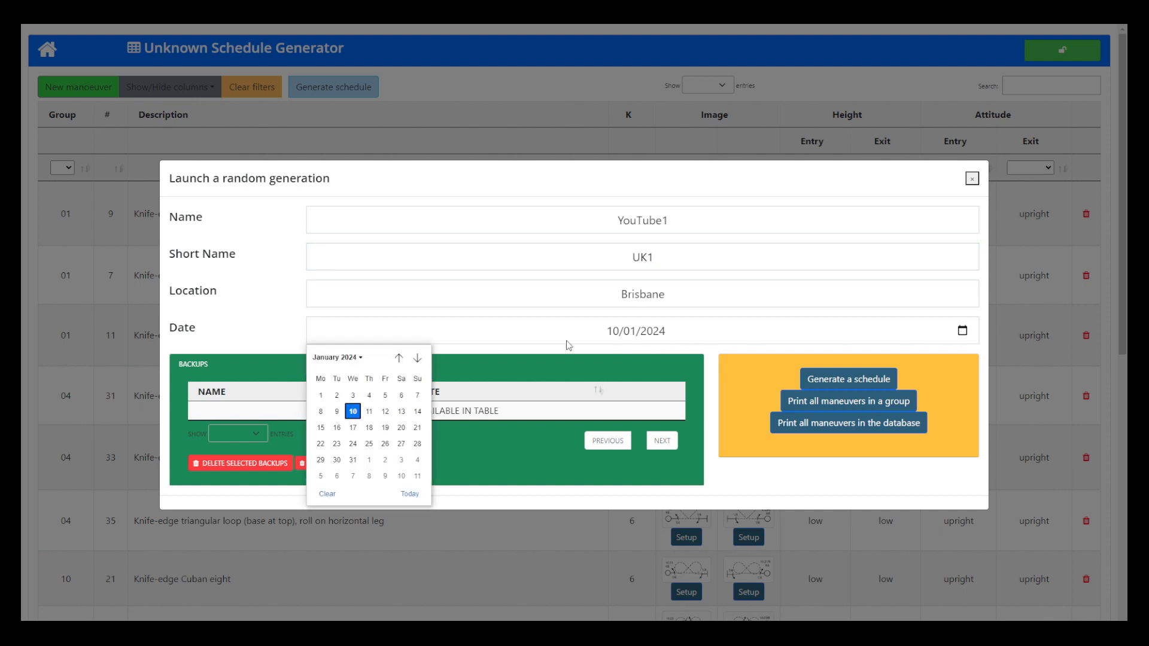
pyautogui.click(359, 413)
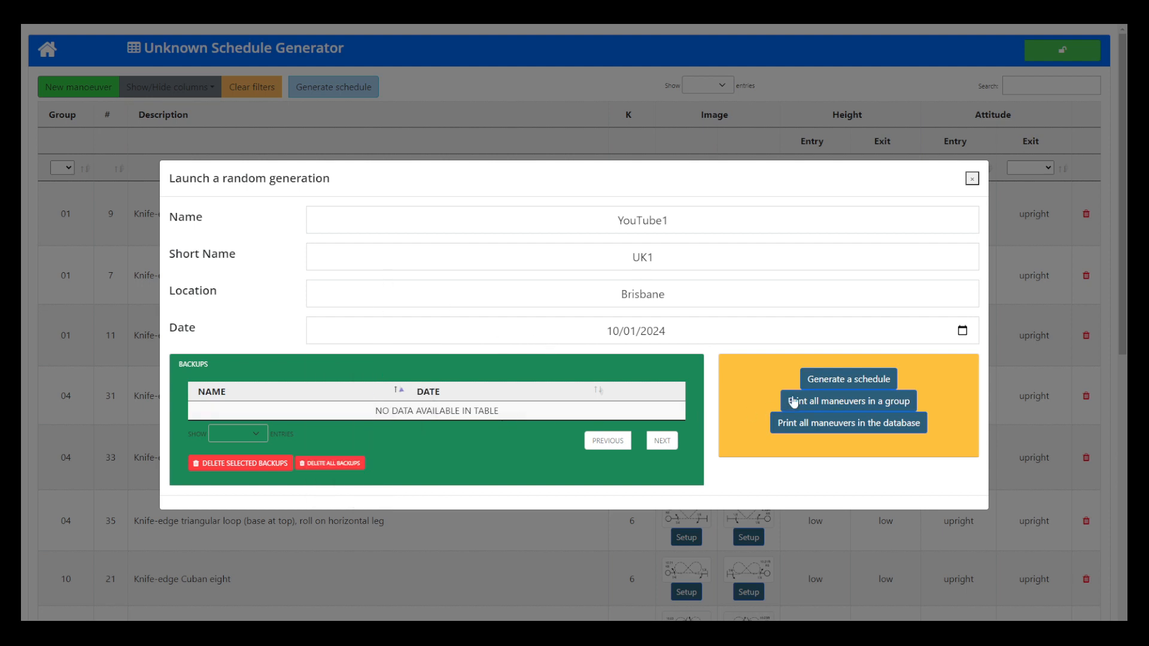
pyautogui.click(855, 382)
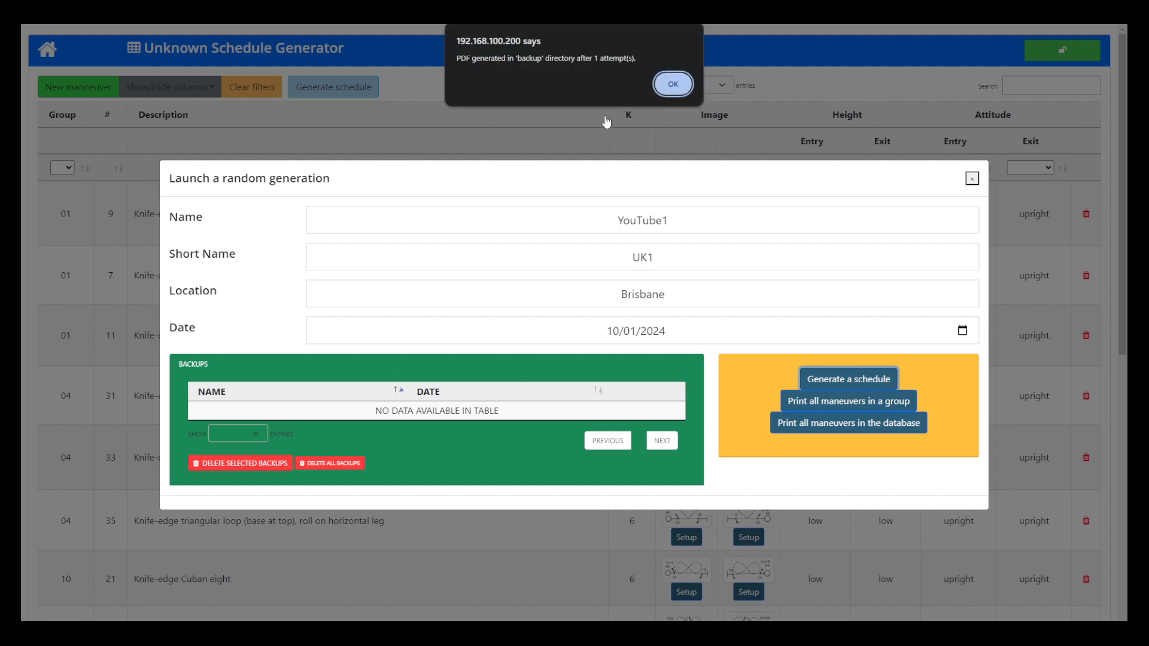
pyautogui.click(673, 85)
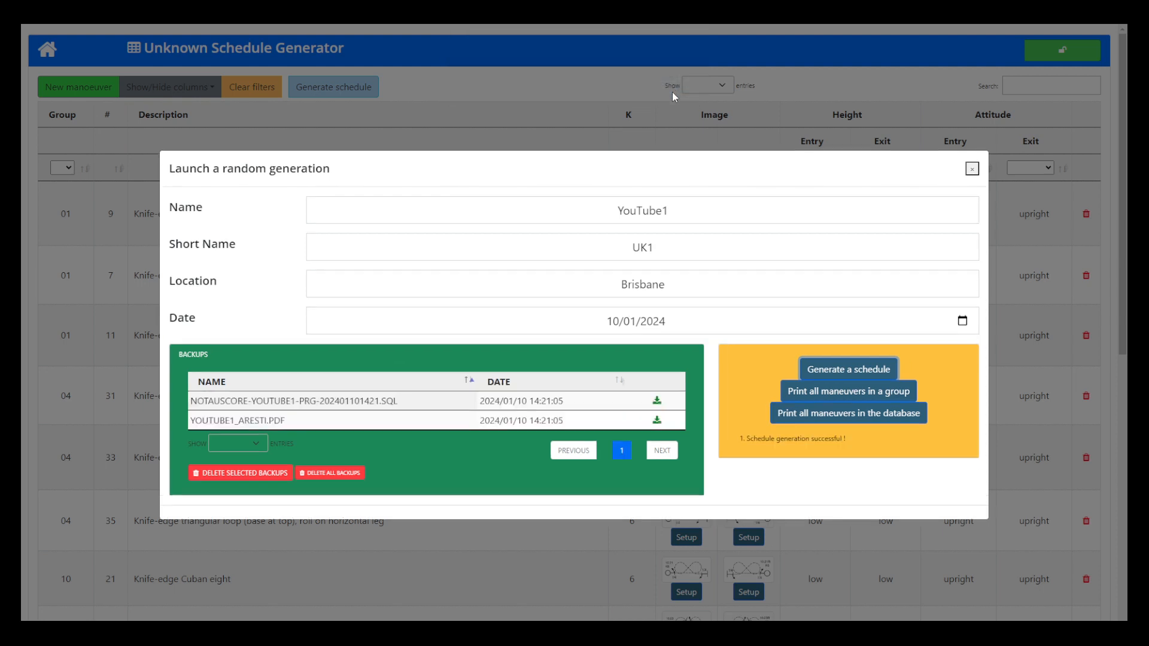
# Step: Set the name of the second schedule to YouTube2 and its short name to UK2
pyautogui.click(678, 218)
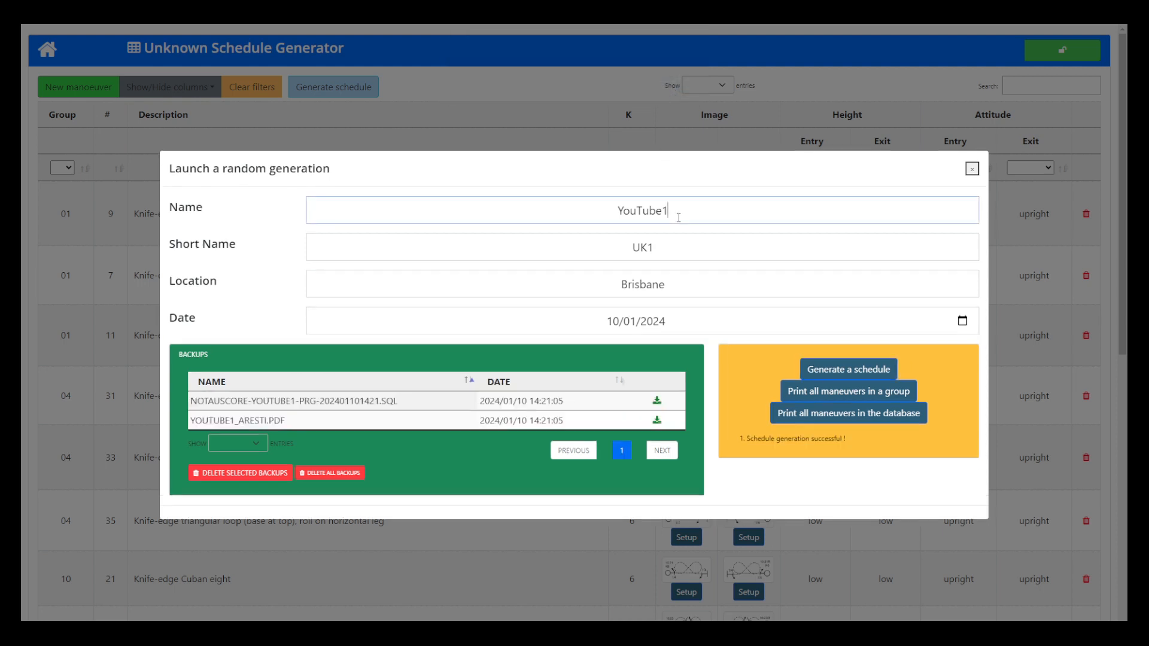
pyautogui.press('BackSpace')
pyautogui.write('2')
pyautogui.click(662, 254)
pyautogui.press('BackSpace')
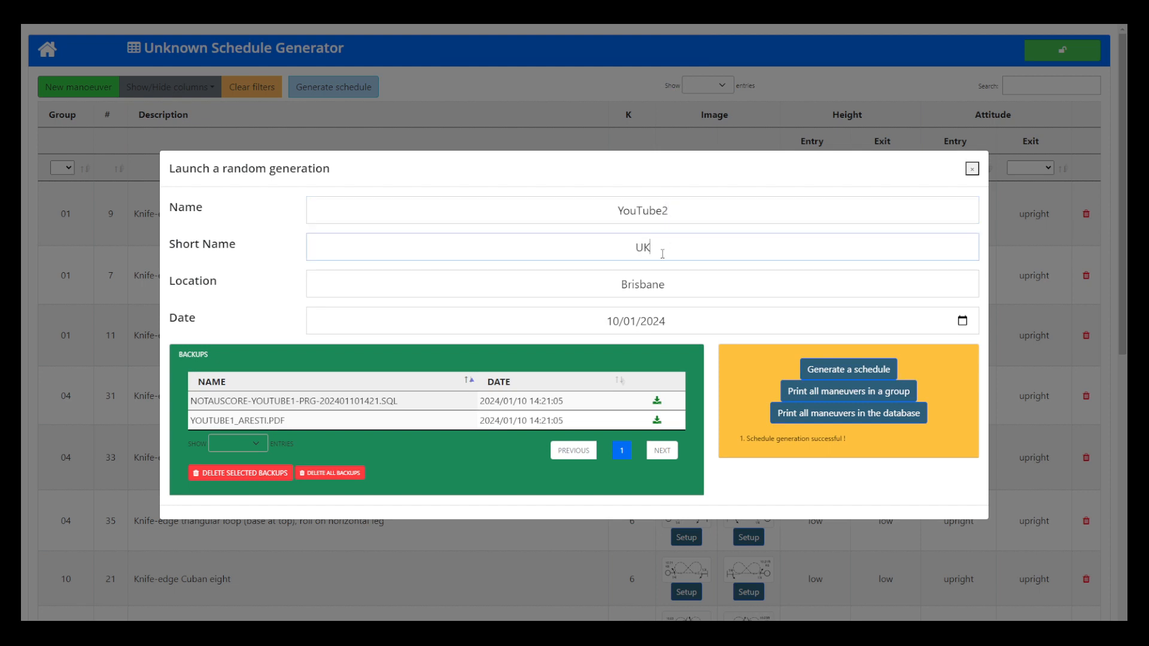
pyautogui.write('2')
# Step: Set the schedule date to 13/01/2024 and generate the YouTube2 schedule
pyautogui.click(967, 325)
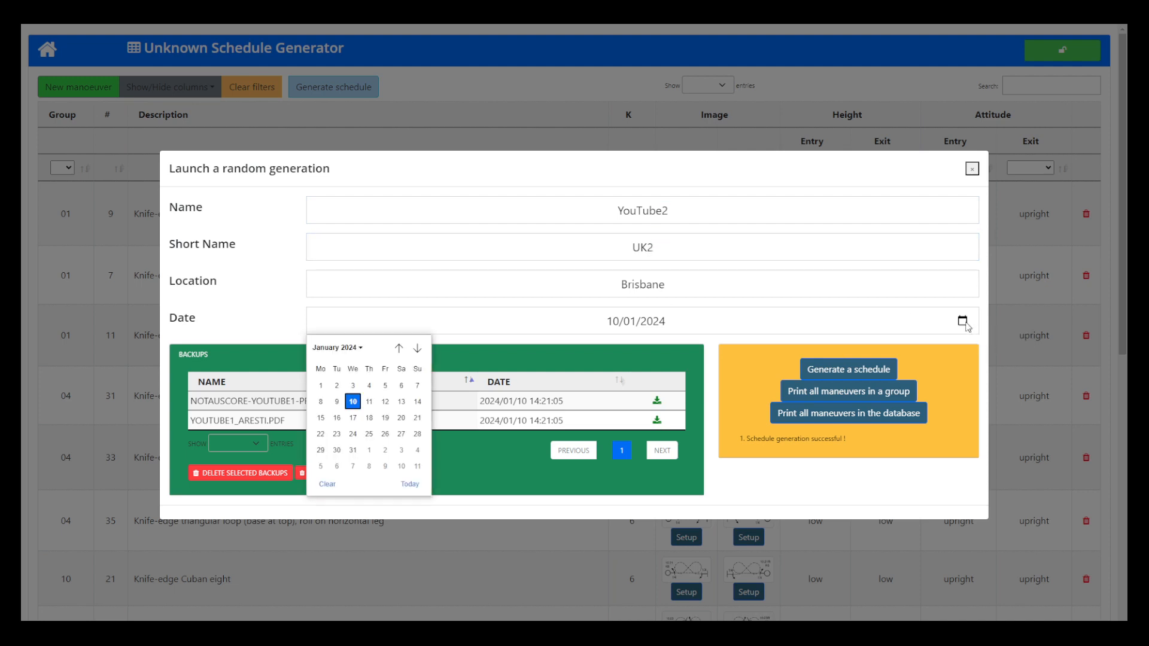
pyautogui.click(401, 410)
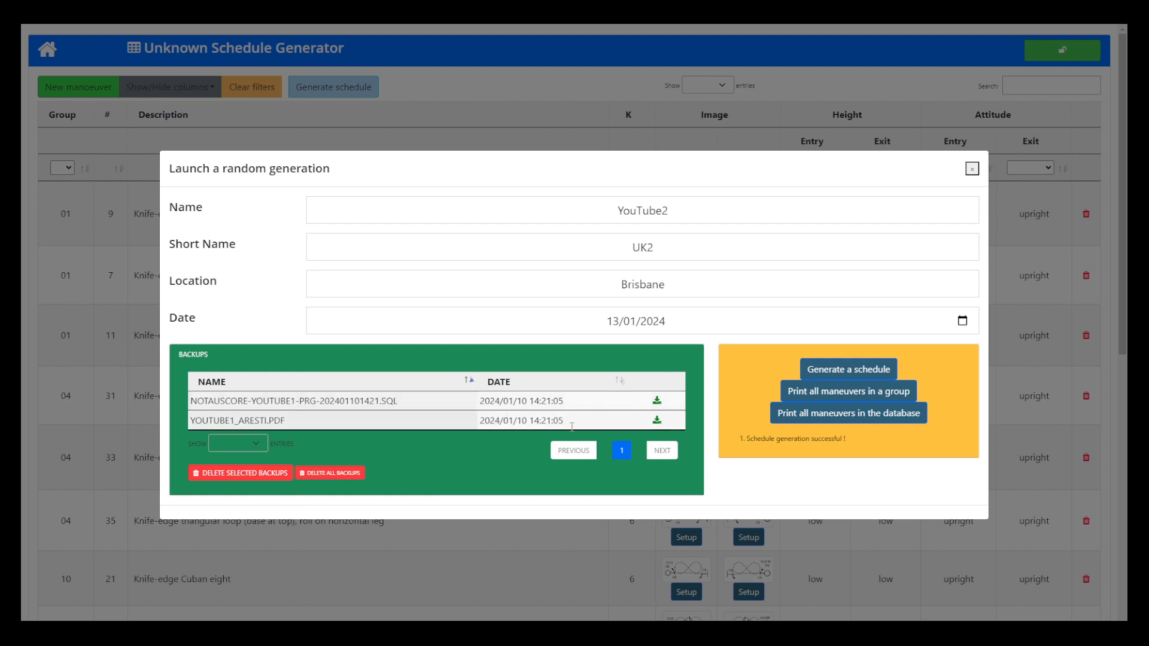
pyautogui.click(832, 376)
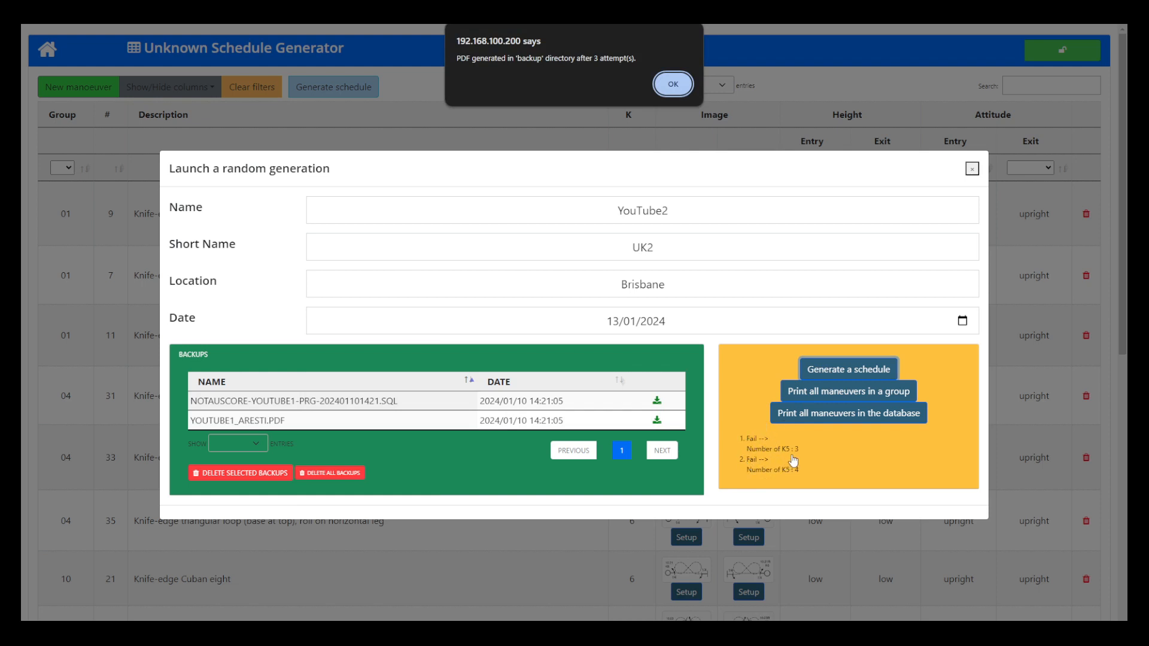
pyautogui.click(672, 85)
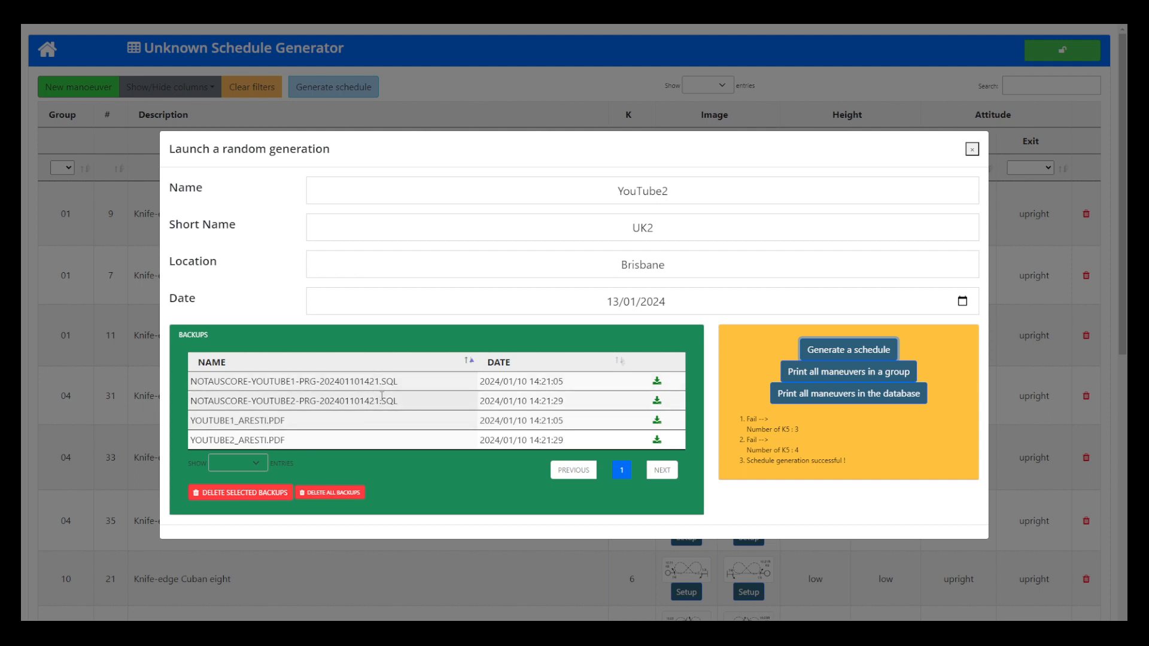
# Step: Open the YouTube1 Aresti PDF from the backups and review its manoeuvre diagrams and the written manoeuvre list
pyautogui.moveTo(399, 401); pyautogui.dragTo(189, 381)
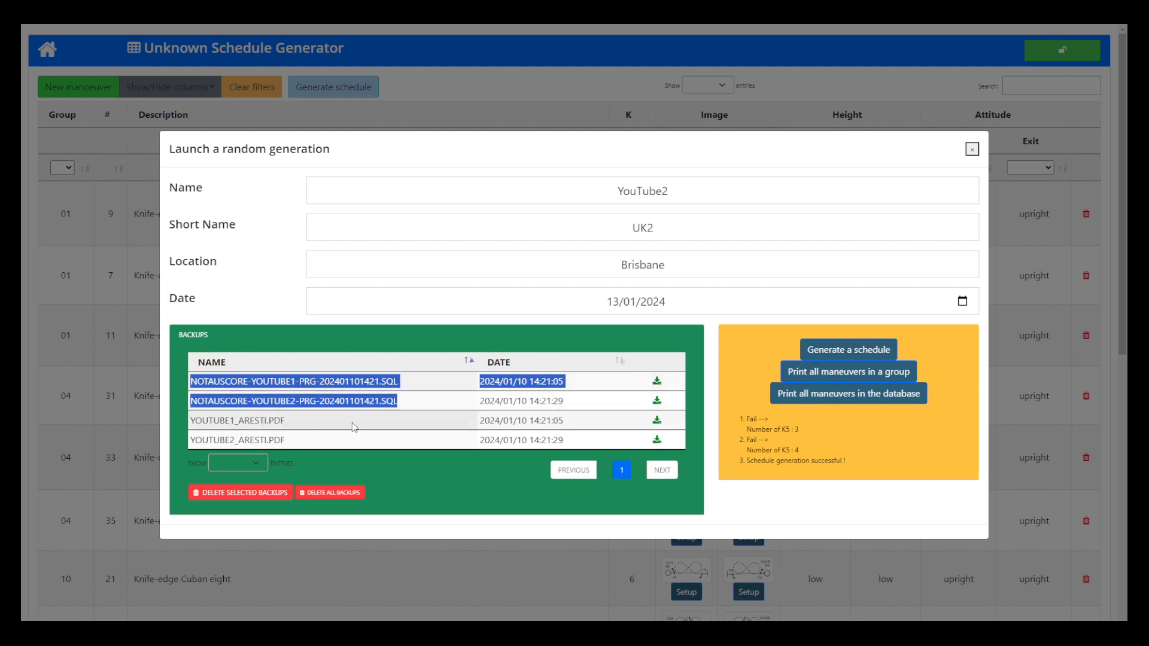
pyautogui.click(658, 422)
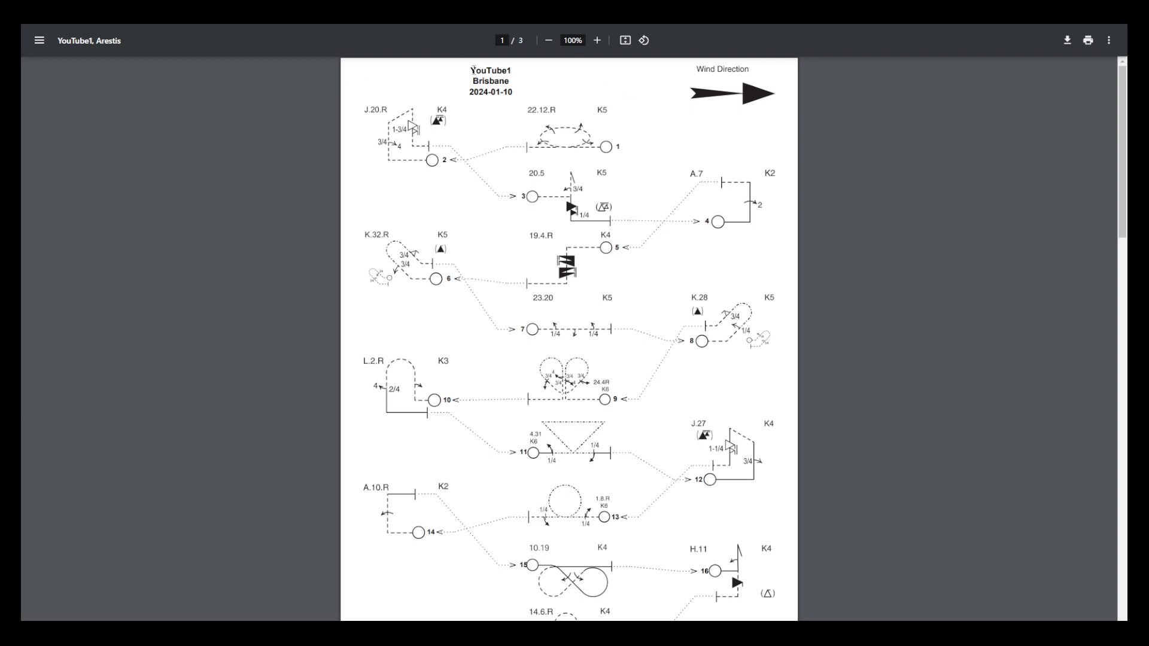
pyautogui.moveTo(535, 109); pyautogui.dragTo(522, 101)
pyautogui.scroll(-1, 496, 337)
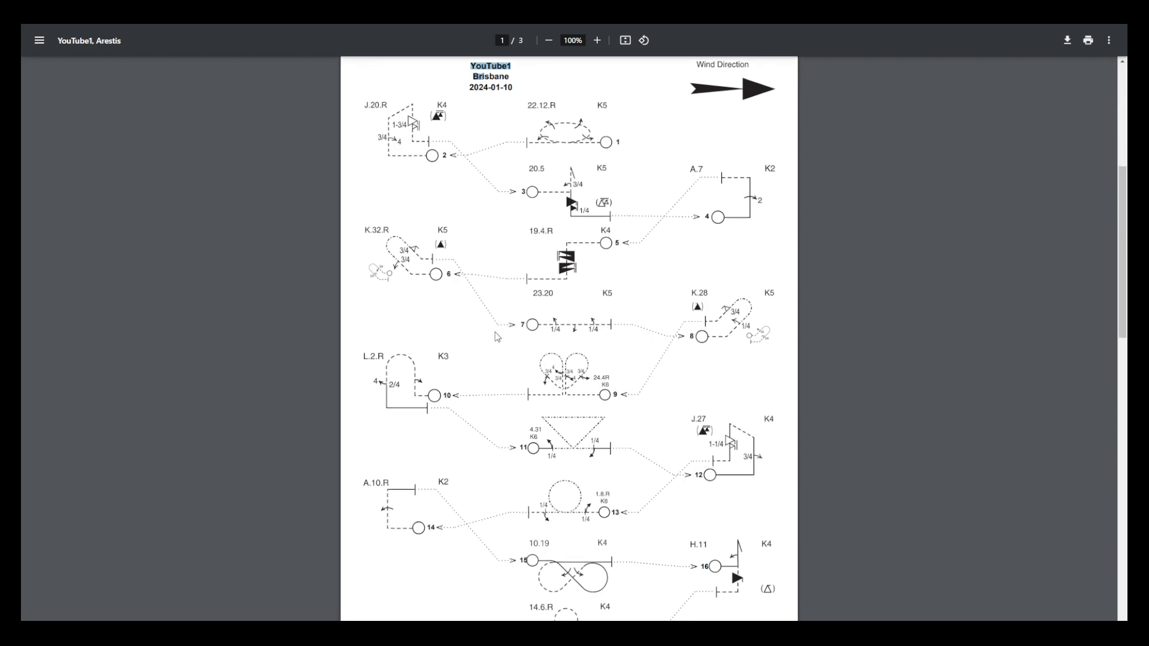
pyautogui.scroll(-20, 496, 337)
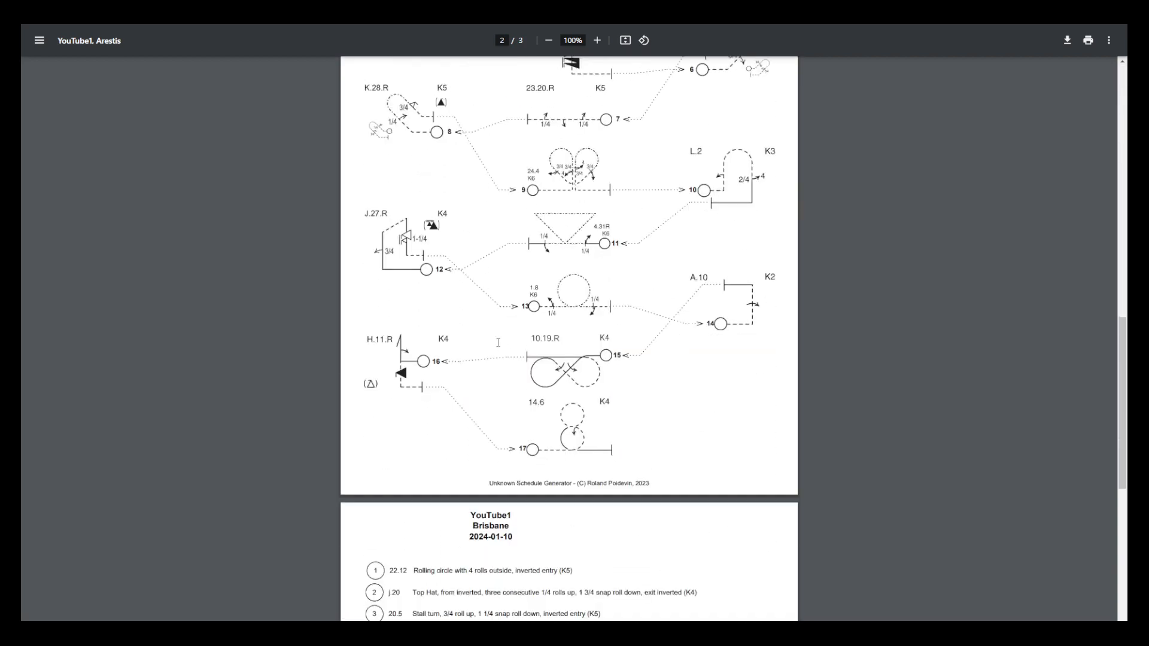
pyautogui.scroll(-9, 498, 343)
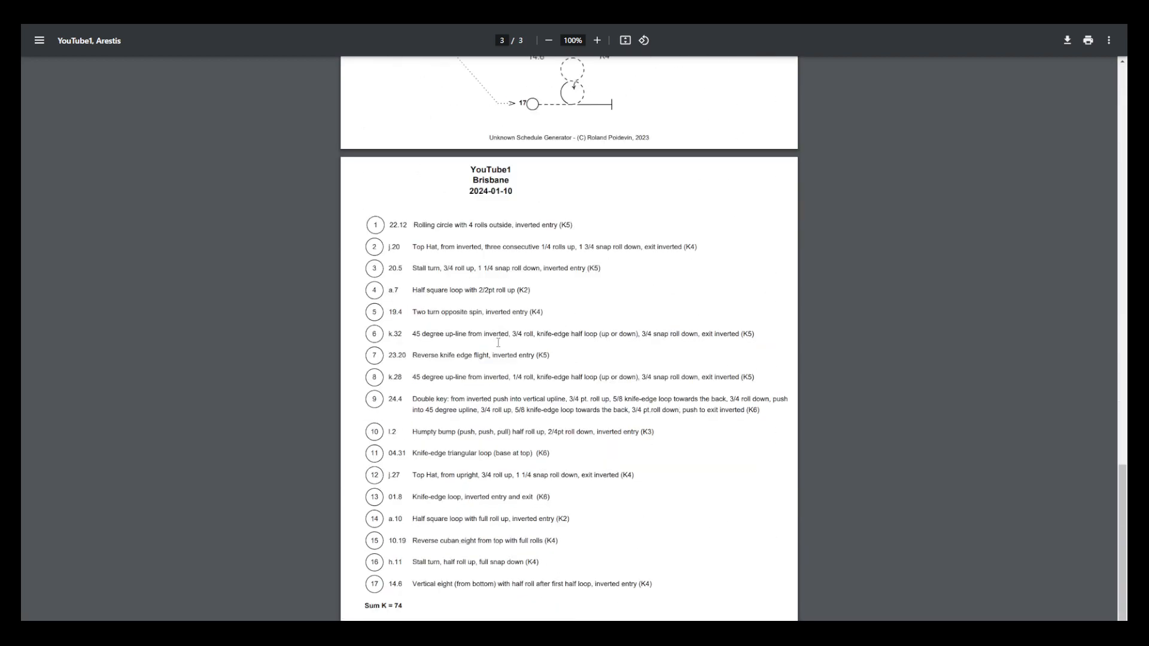
pyautogui.scroll(3, 441, 533)
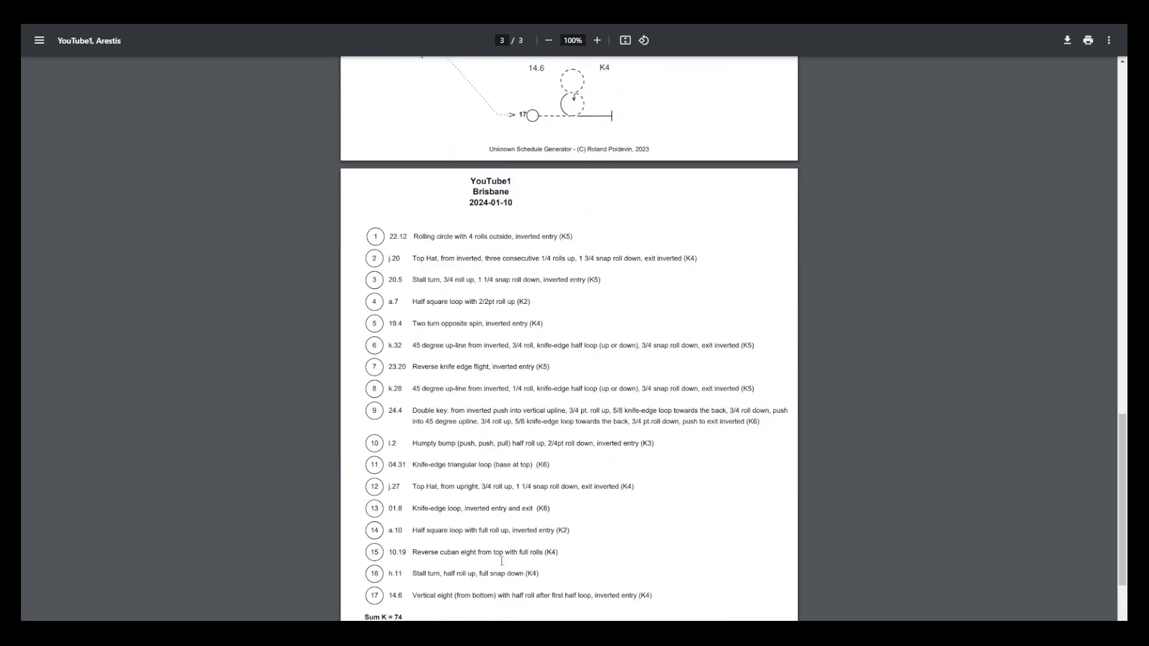
pyautogui.scroll(20, 502, 561)
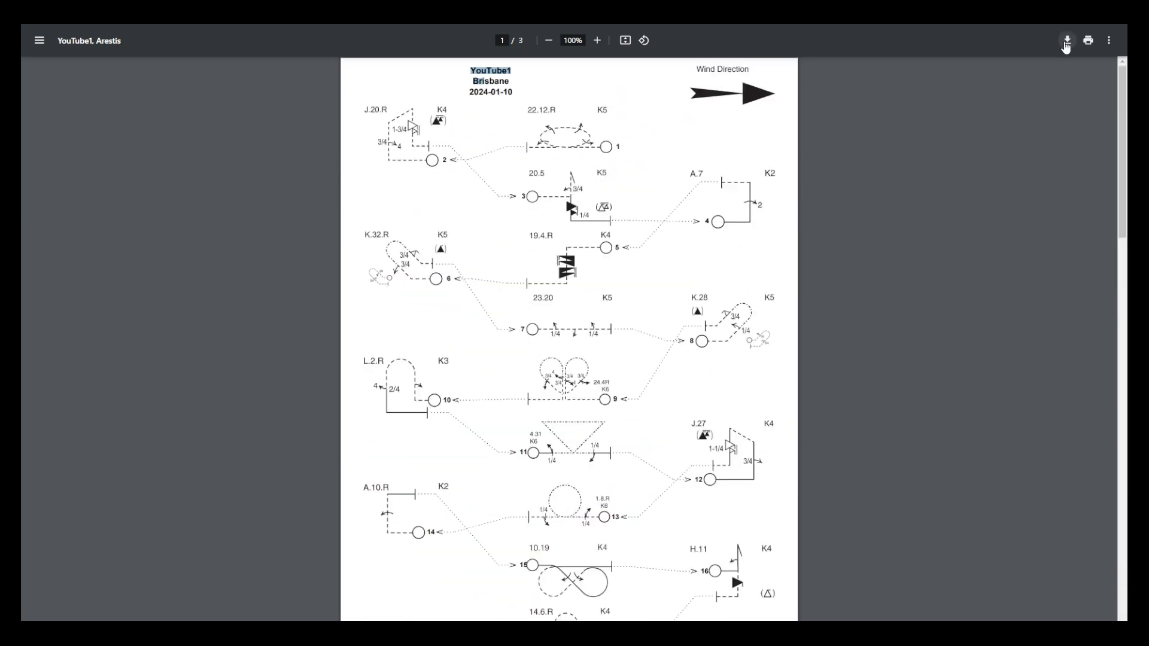
# Step: Save the YouTube1 PDF as YouTube1_Aresti.pdf in the USG folder and close its view
pyautogui.click(1067, 41)
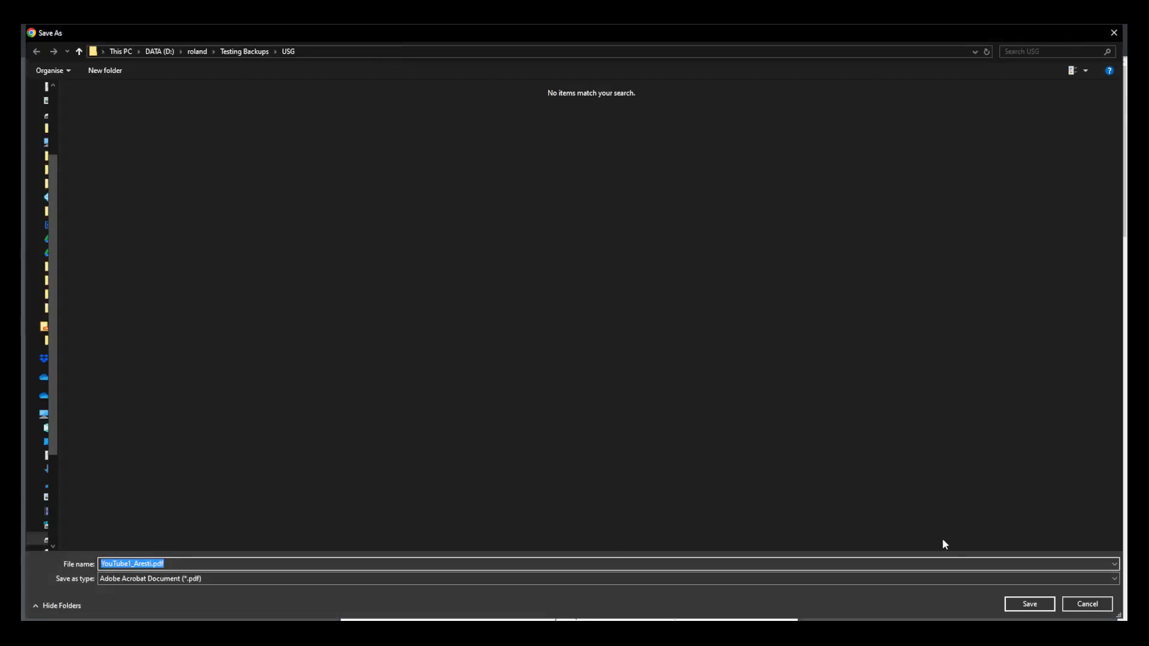
pyautogui.click(1023, 606)
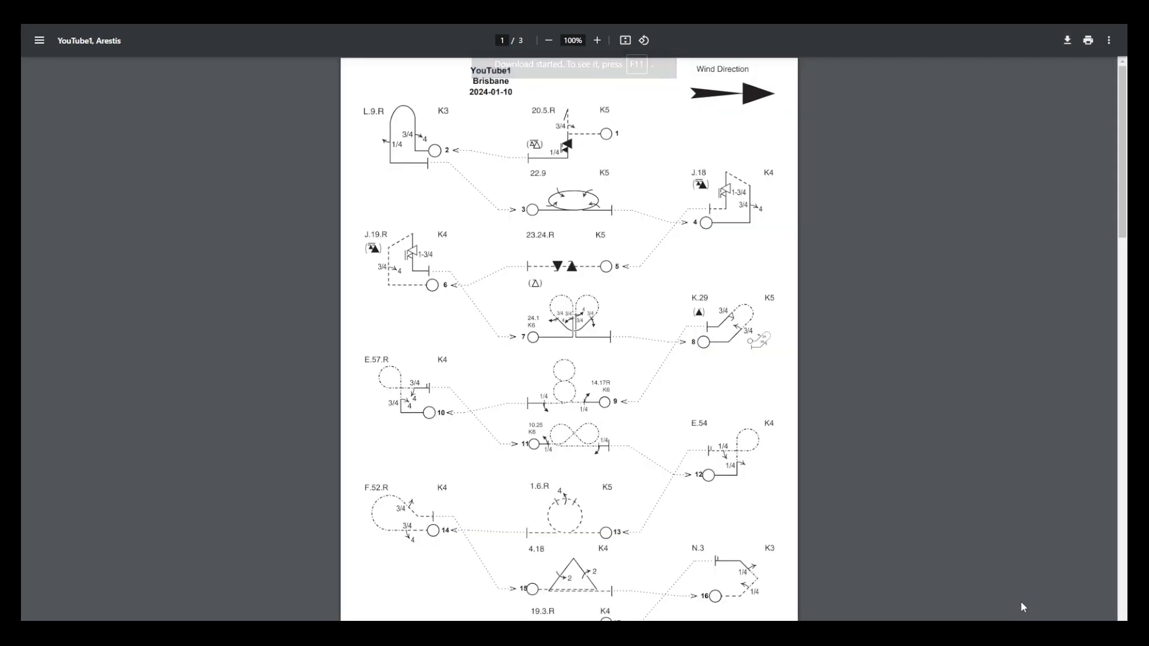
pyautogui.hotkey('ctrl', 'w')
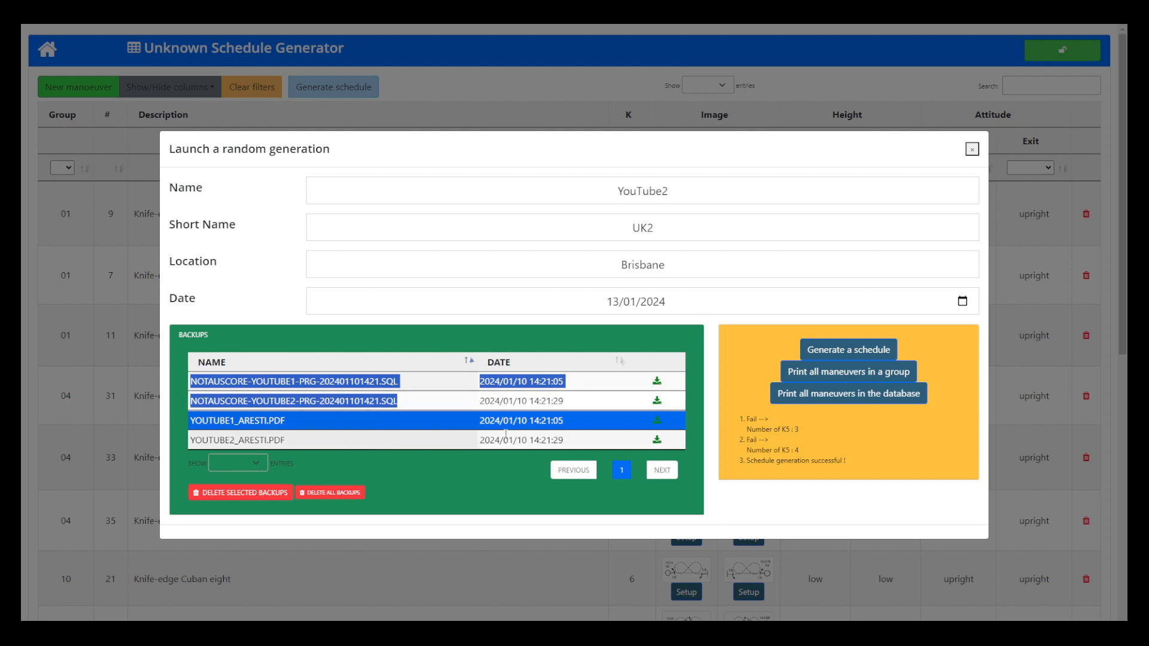
# Step: Open the YouTube2 Aresti PDF from the backups and save it as YouTube2_Aresti.pdf in the USG folder
pyautogui.click(657, 442)
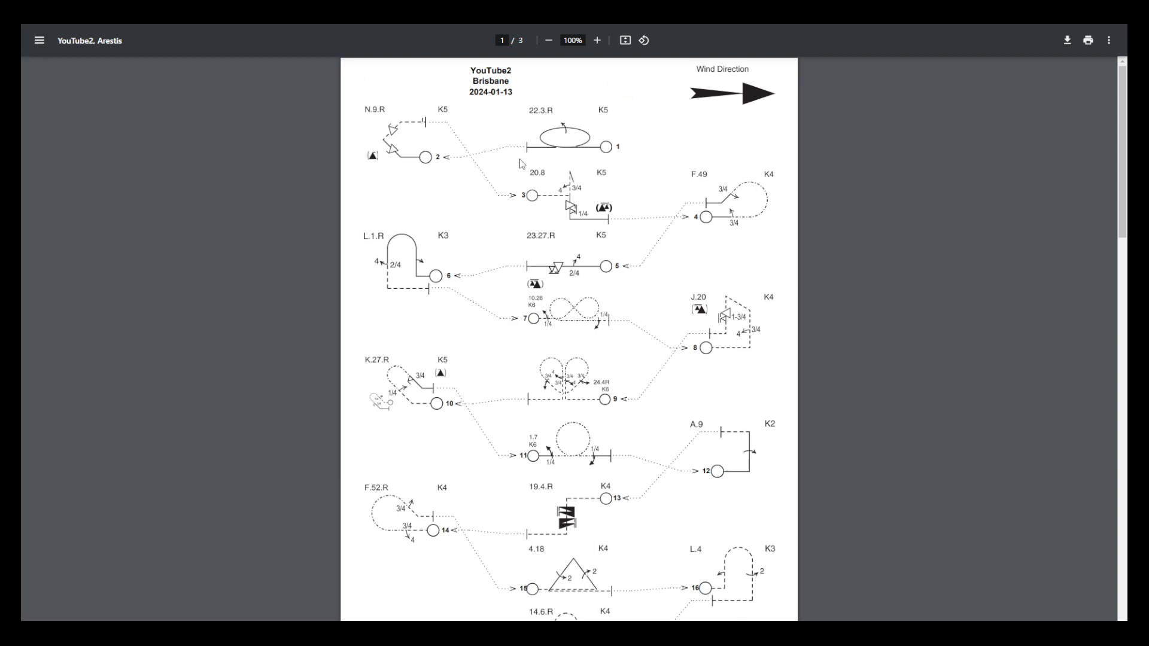
pyautogui.scroll(-20, 513, 249)
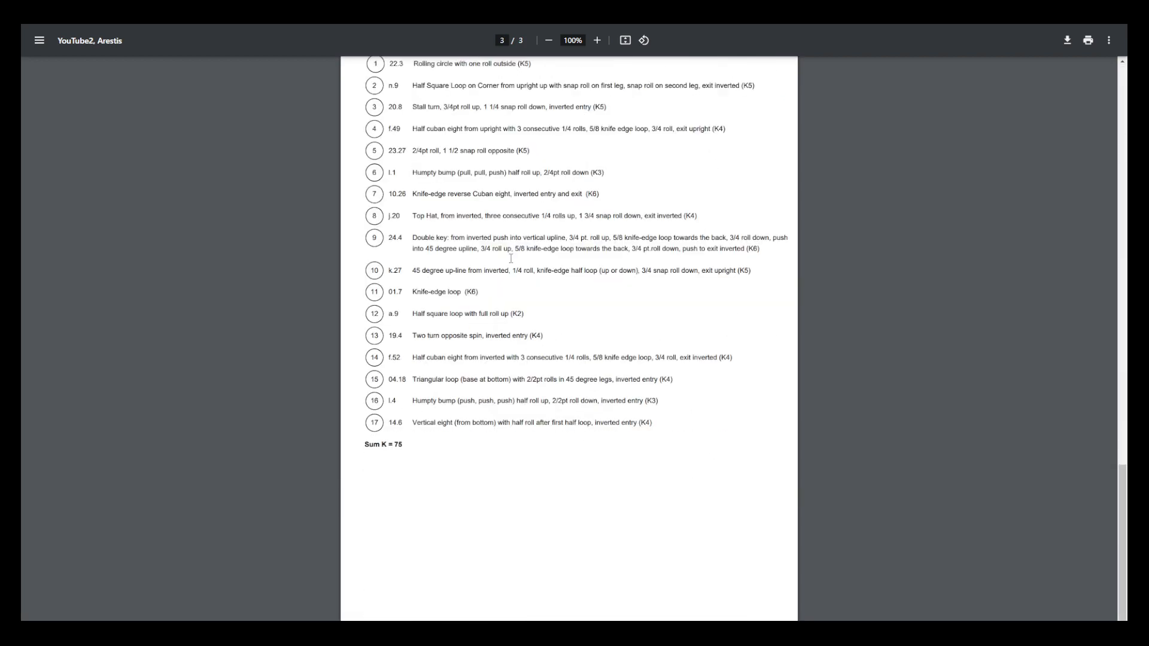
pyautogui.click(1066, 40)
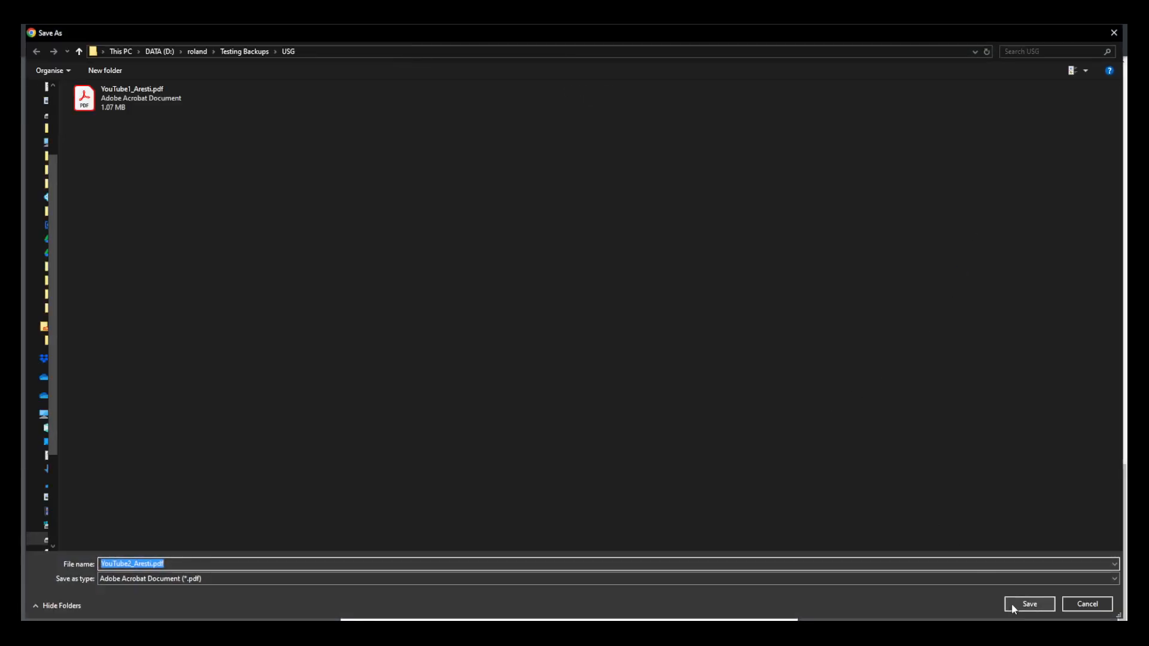
pyautogui.click(1012, 605)
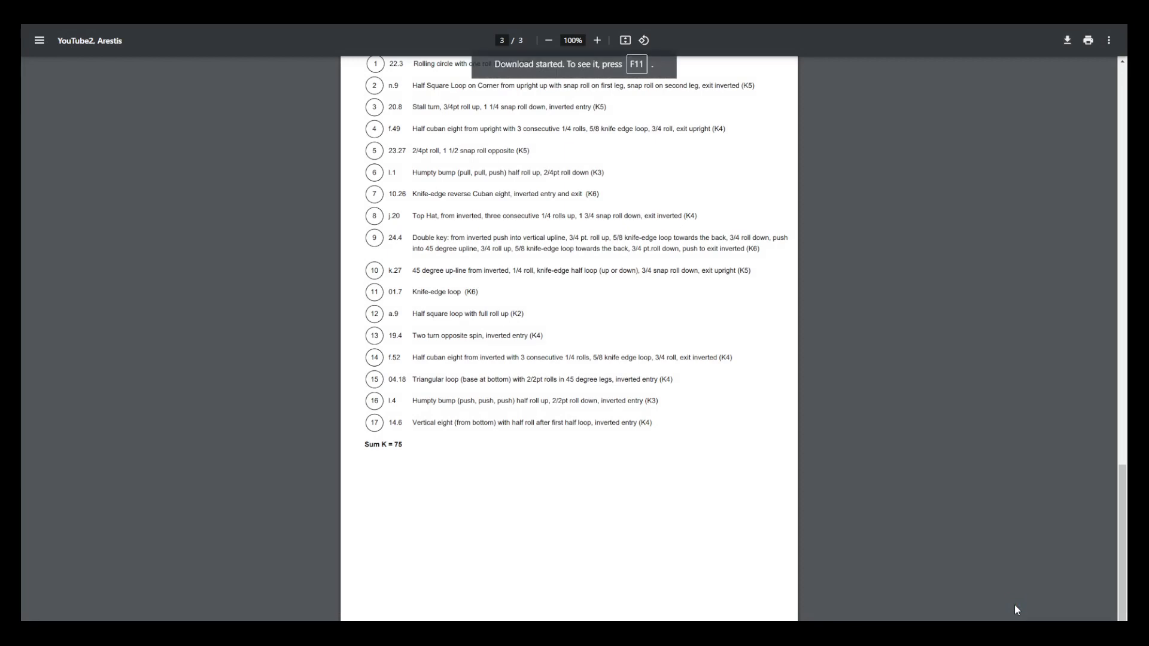
pyautogui.hotkey('ctrl', 'Tab')
pyautogui.hotkey('ctrl', 'Tab')
pyautogui.hotkey('ctrl', 'Tab')
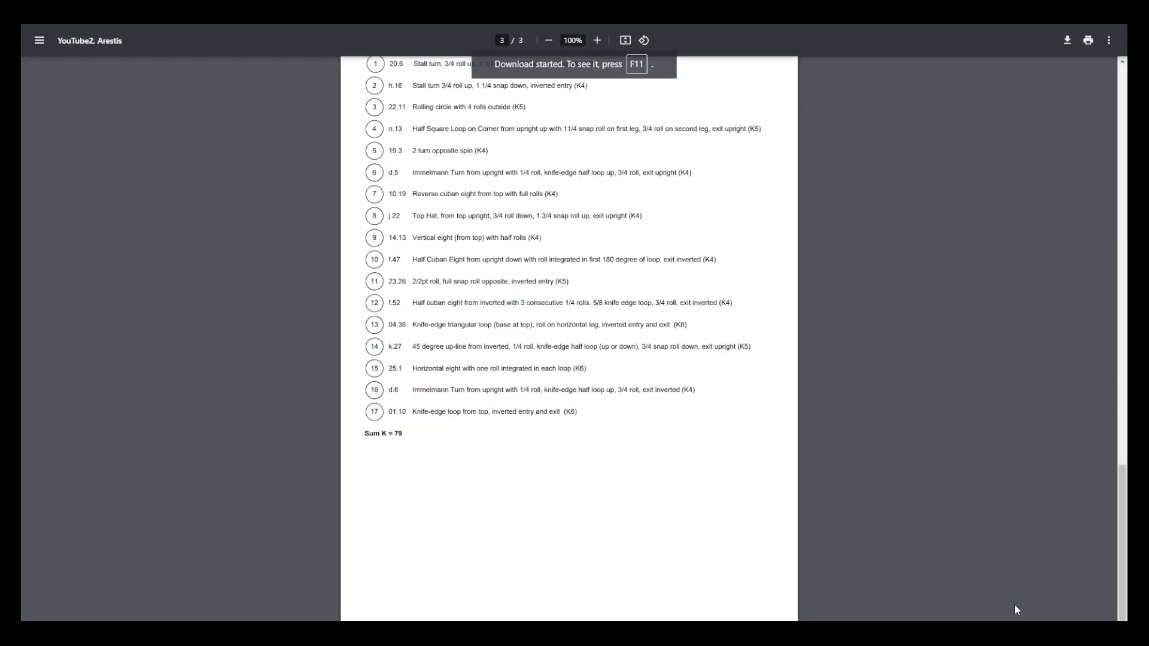
pyautogui.hotkey('ctrl', 'Tab')
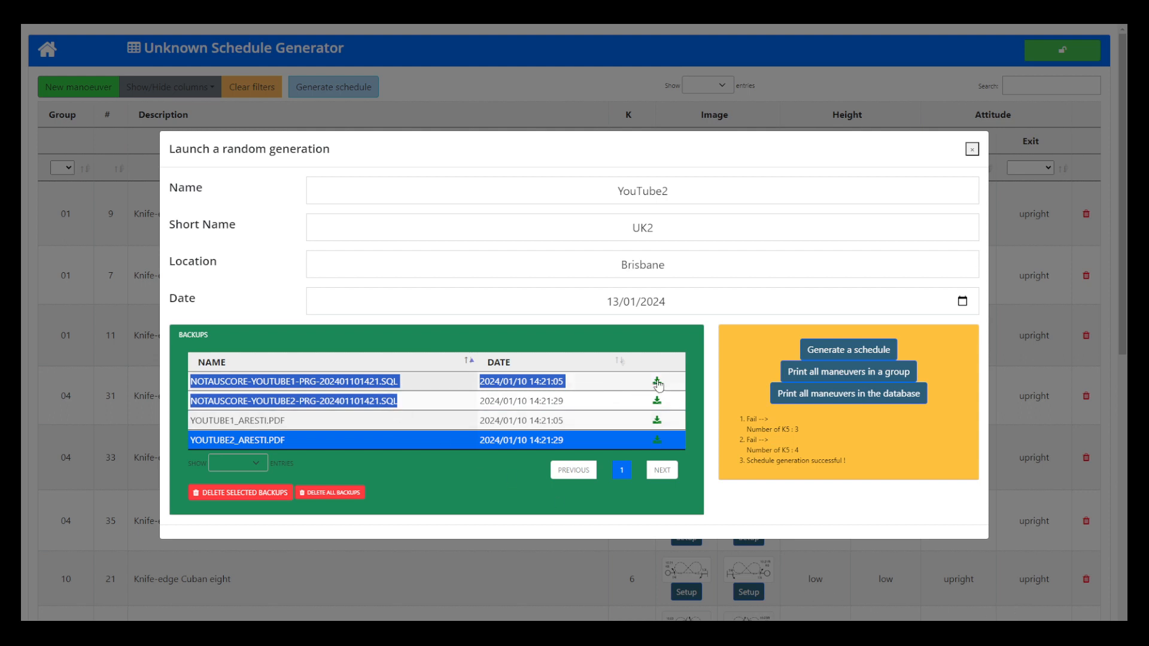
# Step: Download the YouTube1 and YouTube2 SQL schedule files from the backups to the USG folder
pyautogui.click(590, 383)
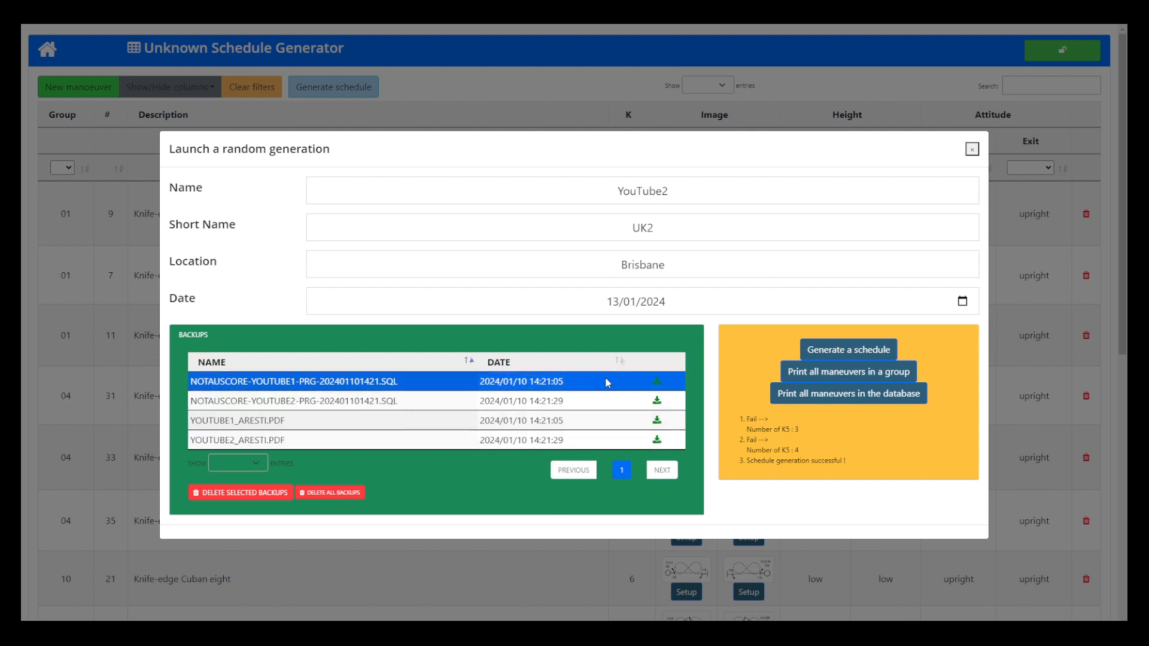
pyautogui.click(657, 382)
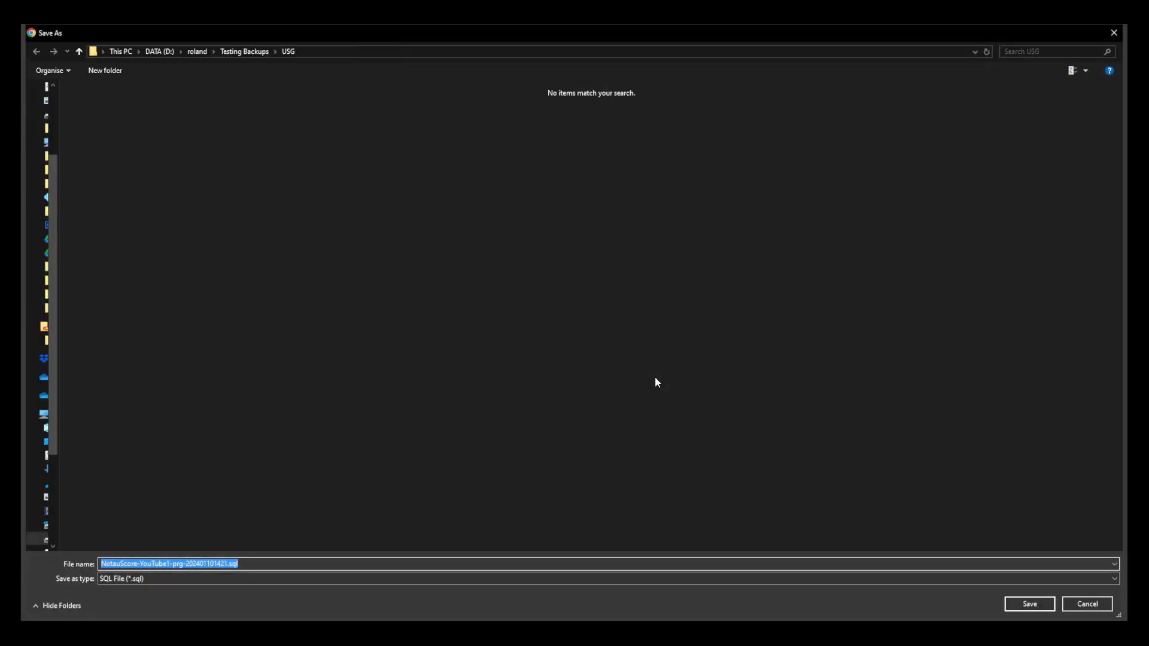
pyautogui.click(1029, 604)
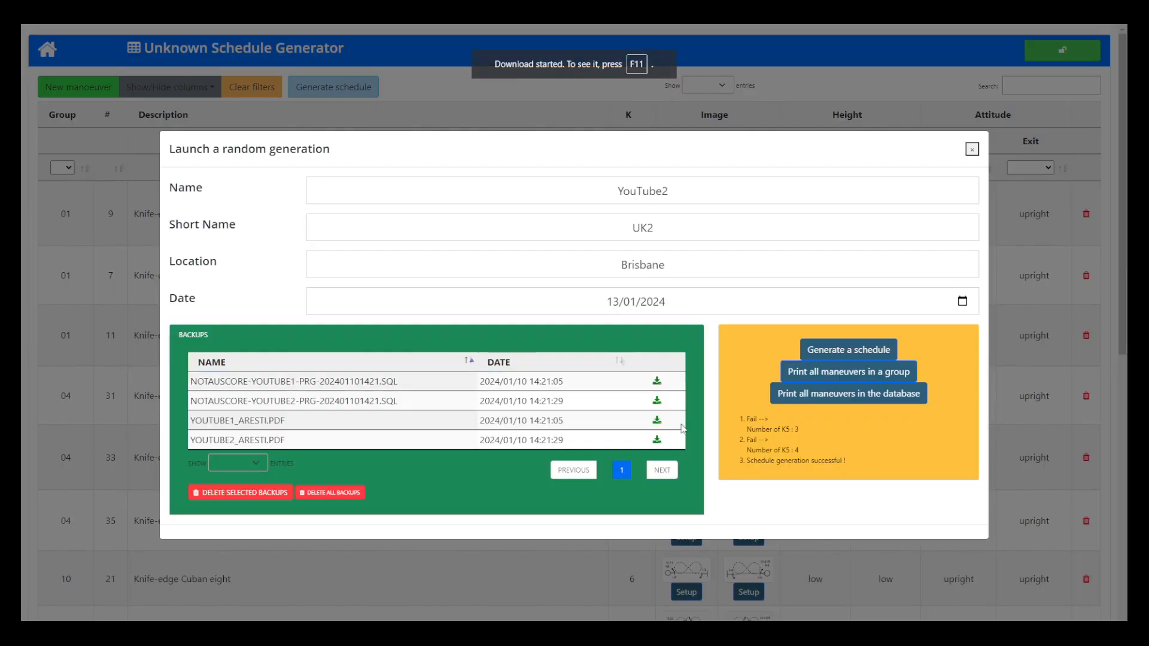
pyautogui.click(656, 402)
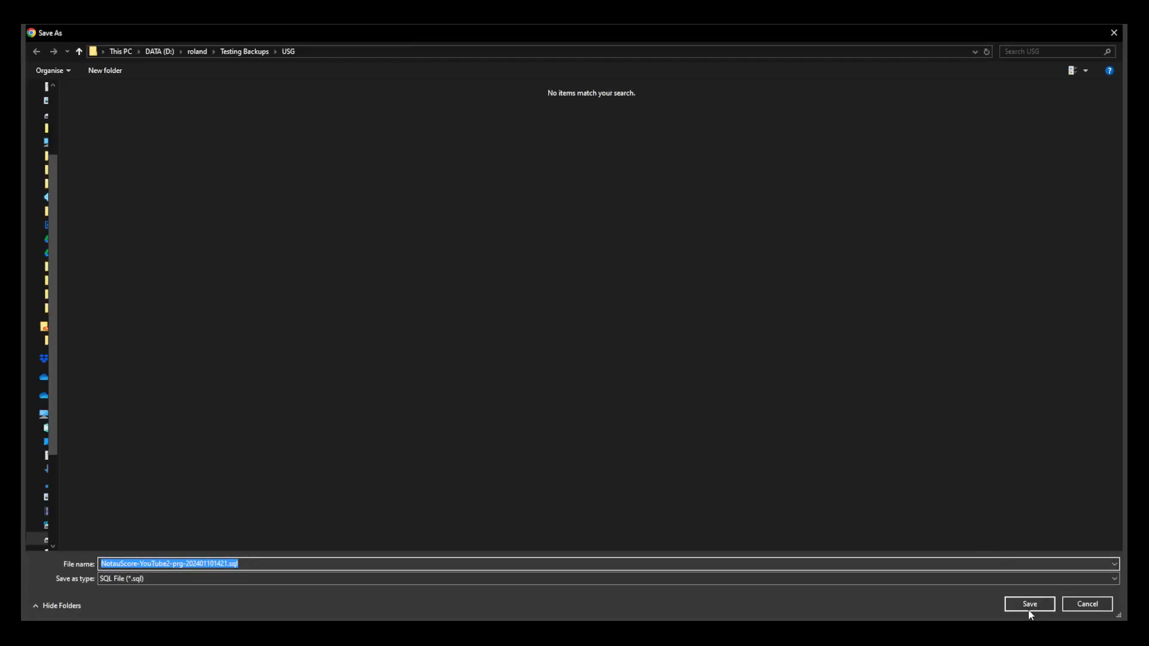
pyautogui.click(1030, 606)
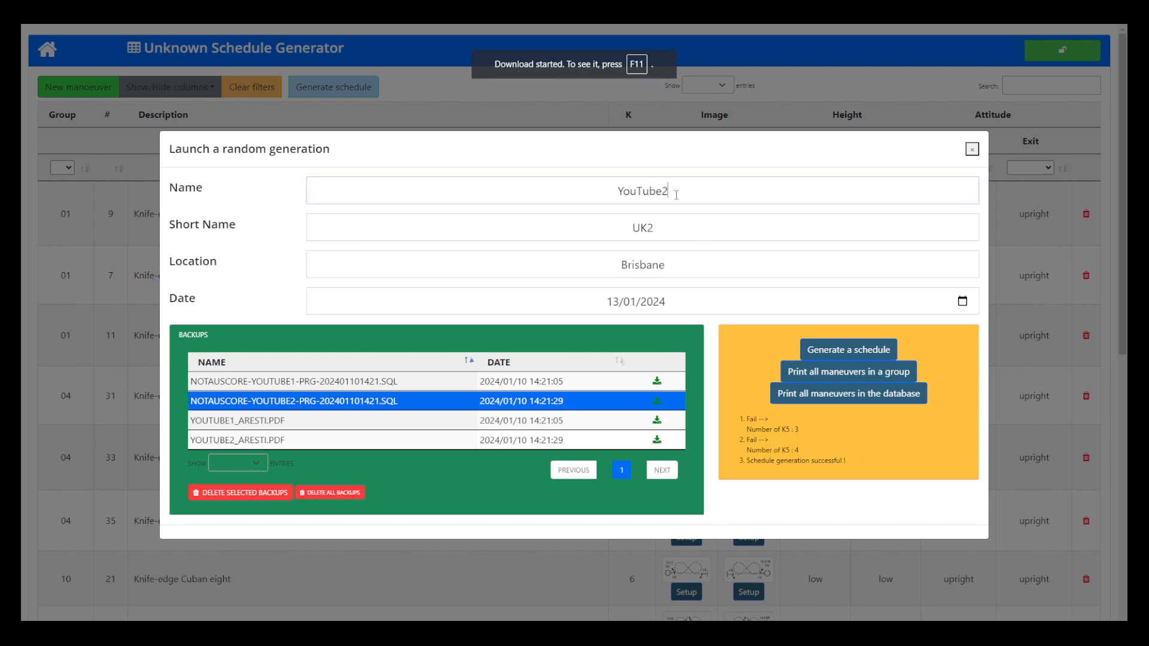
# Step: Set the schedule name to YouTube3 and the short name to UK3, and generate the schedule
pyautogui.press('BackSpace')
pyautogui.write('3')
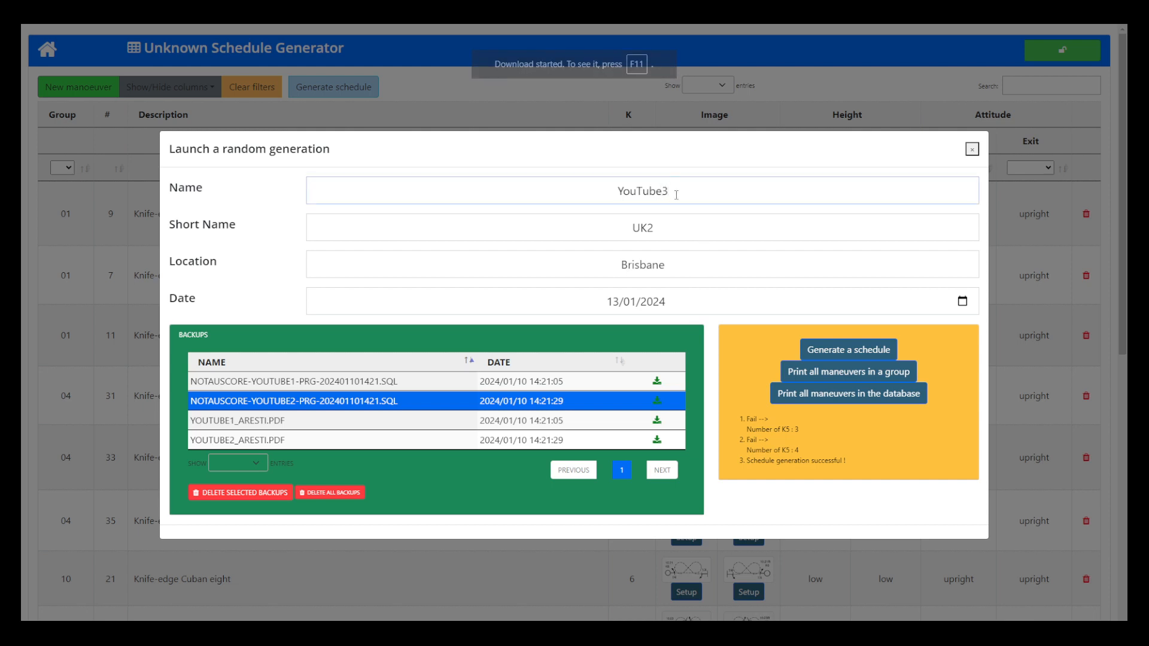
pyautogui.press('Tab')
pyautogui.press('End')
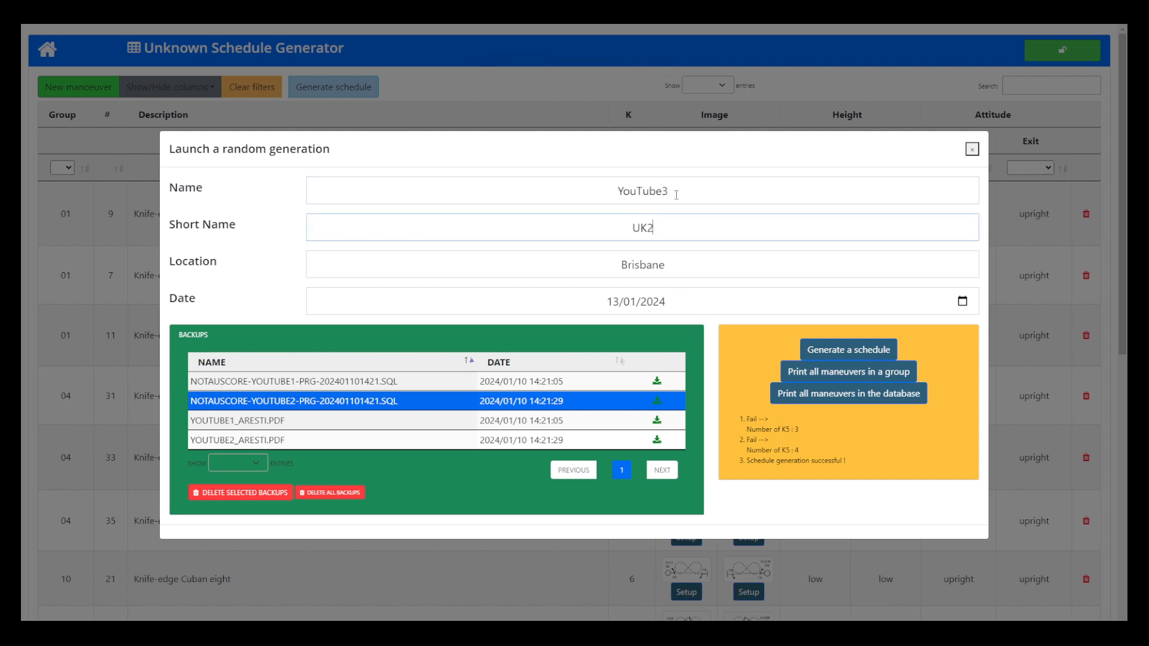
pyautogui.press('BackSpace')
pyautogui.write('3')
pyautogui.click(847, 354)
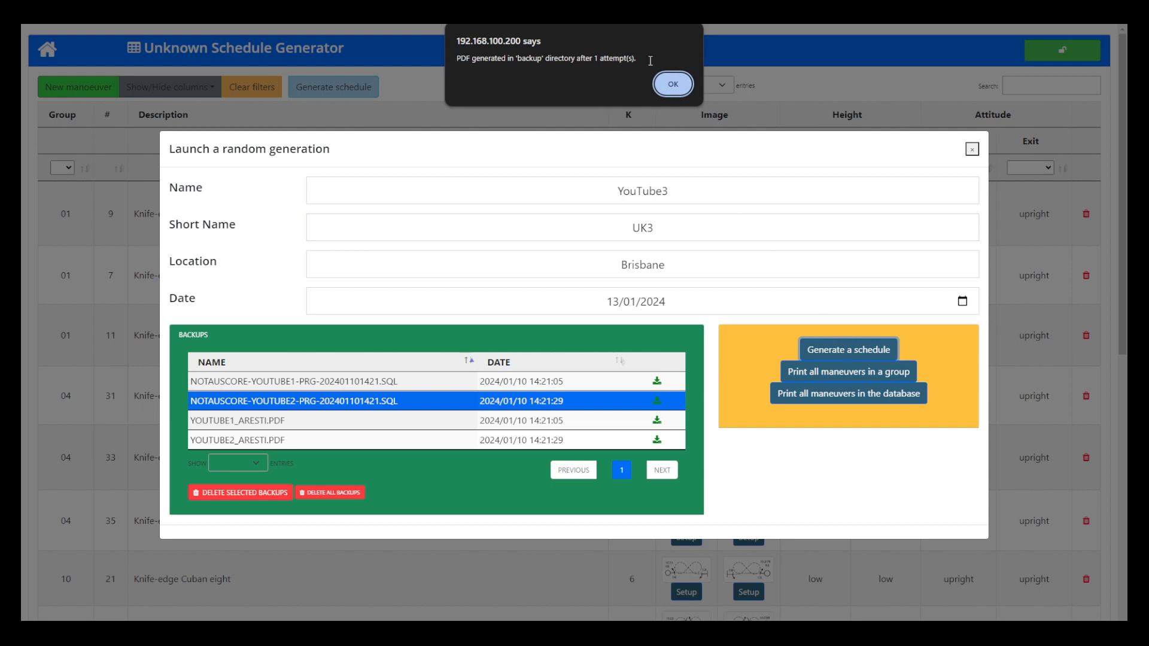
pyautogui.click(664, 87)
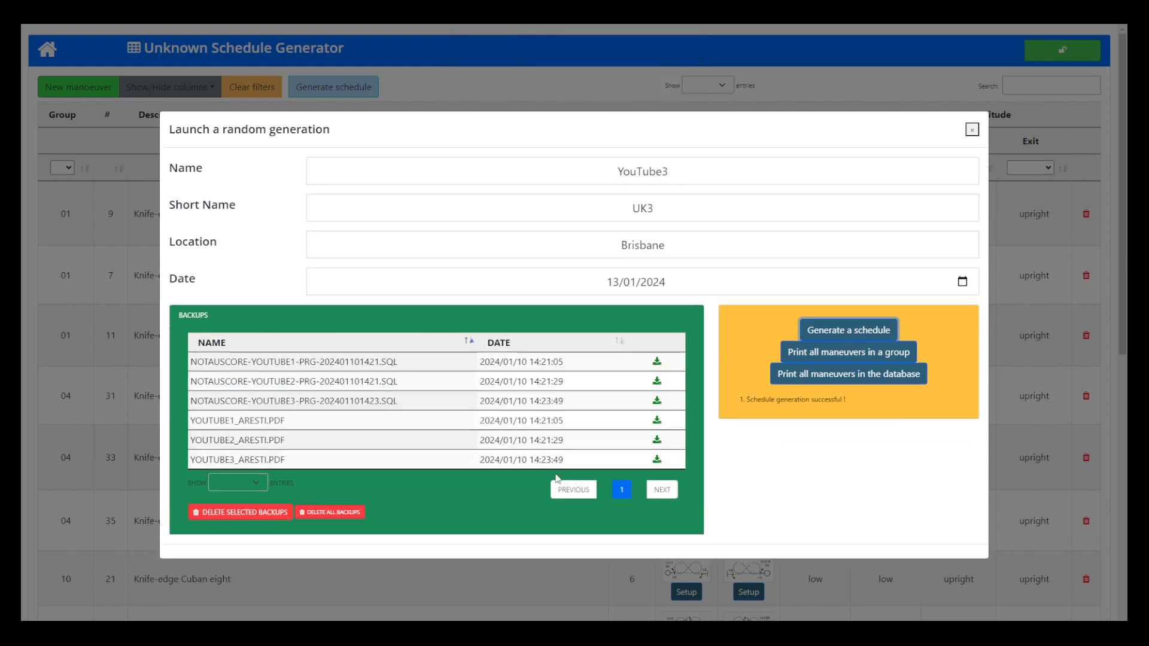
# Step: Close the random generation dialog and go to NotauScore's Administration page
pyautogui.click(290, 420)
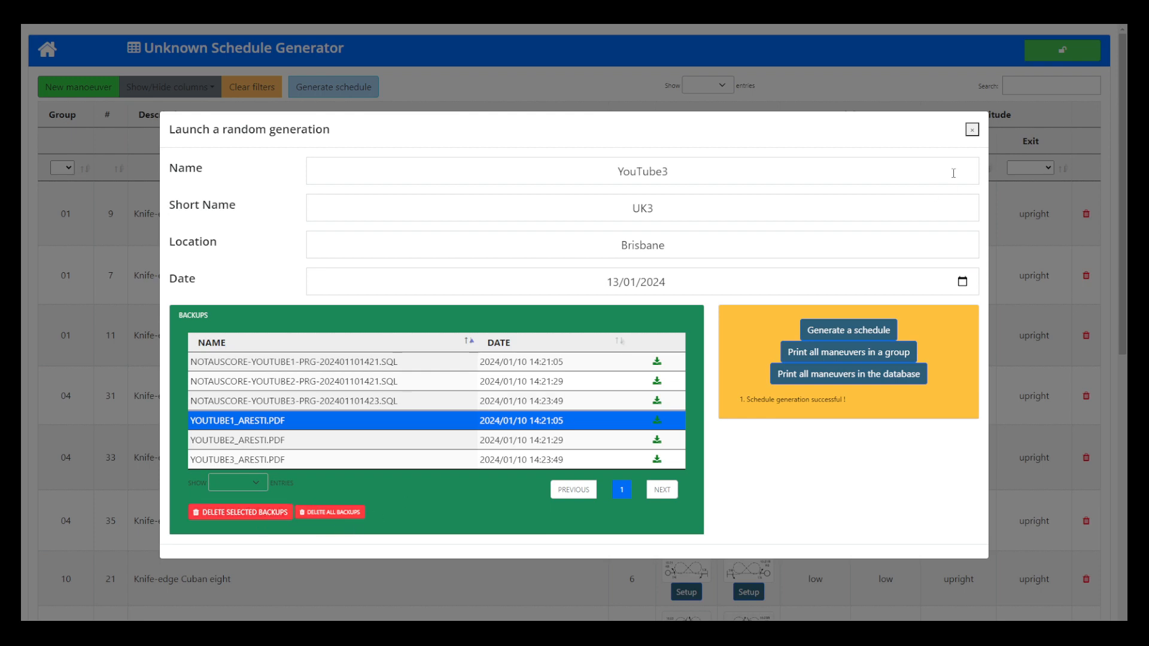
pyautogui.click(973, 130)
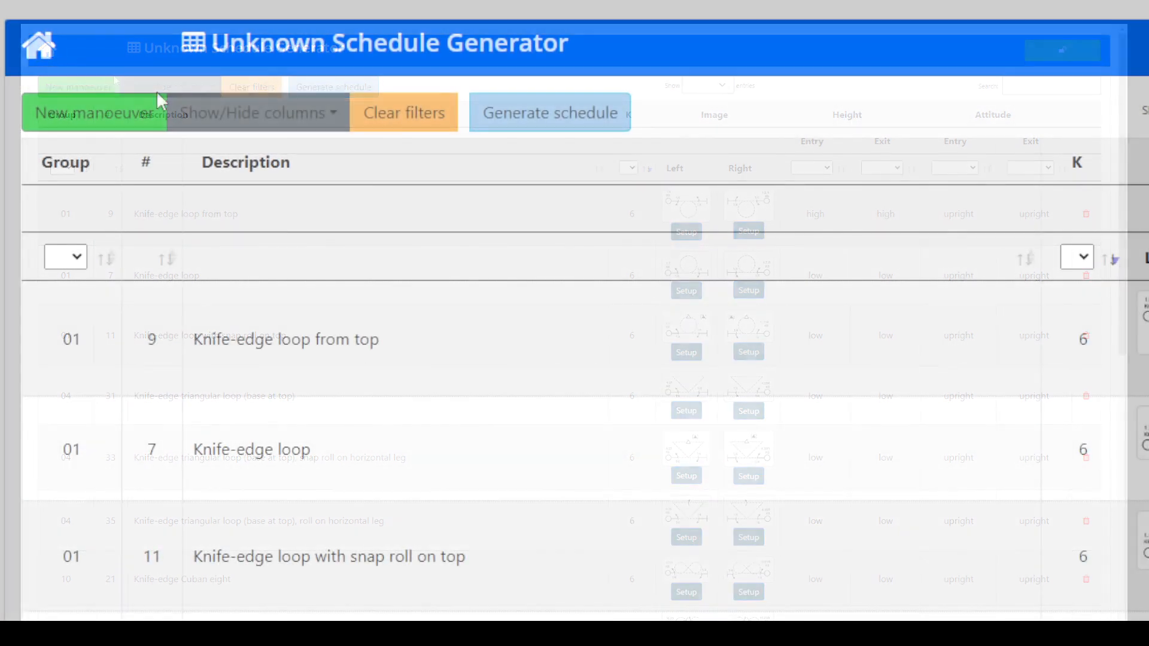
pyautogui.click(40, 49)
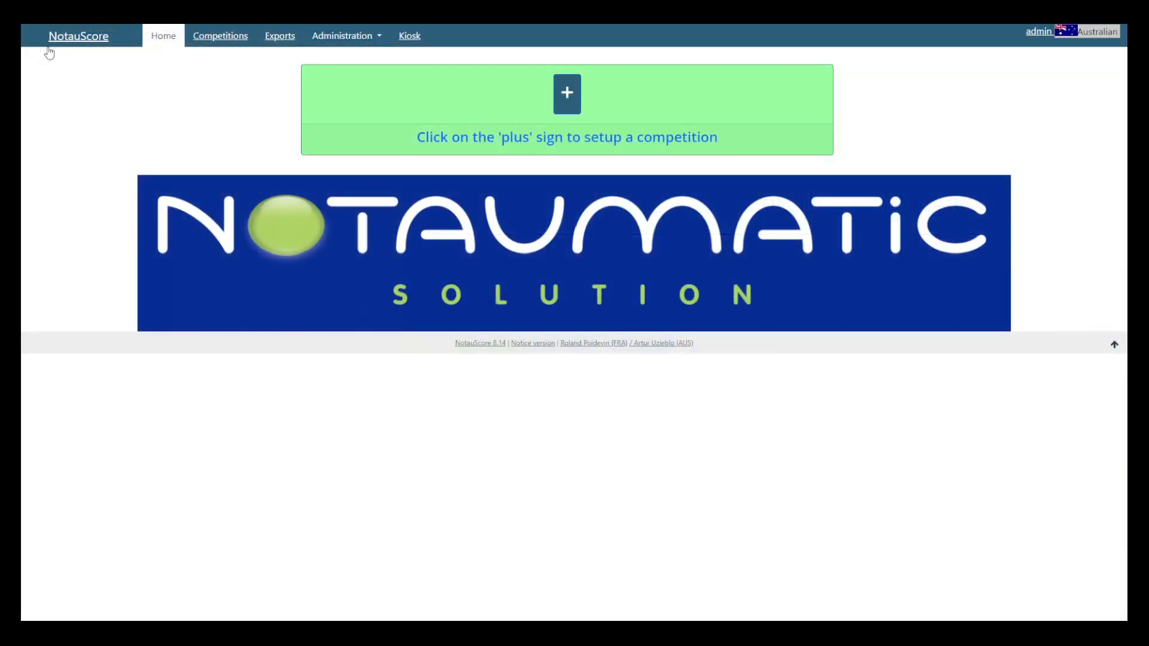
pyautogui.click(355, 41)
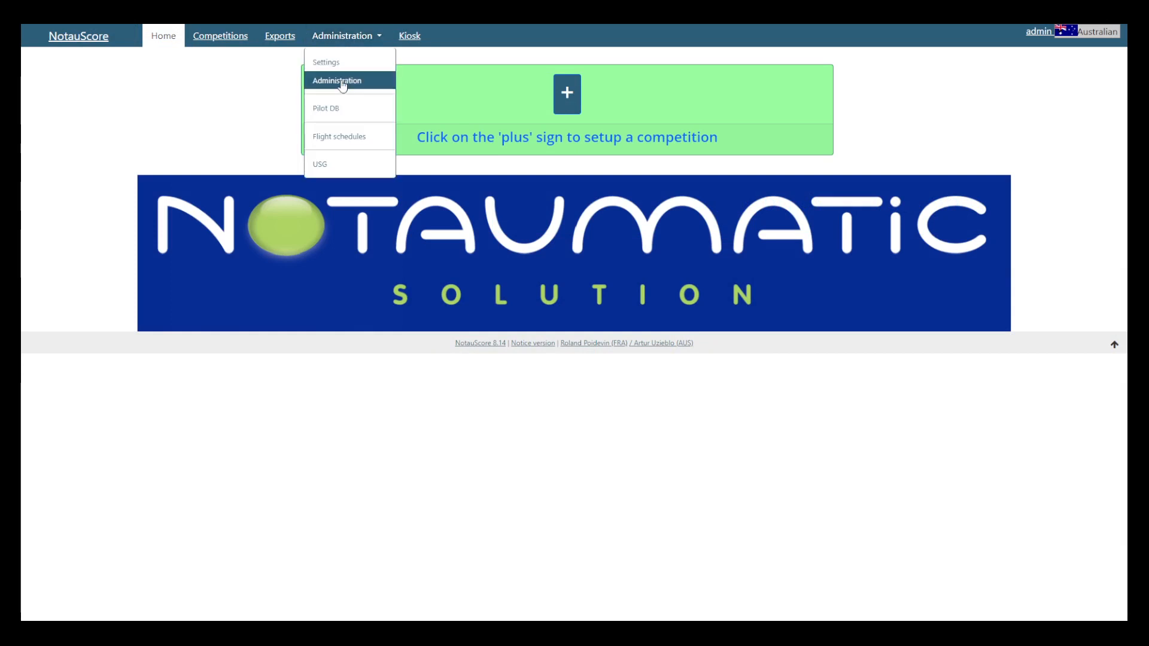
pyautogui.click(343, 87)
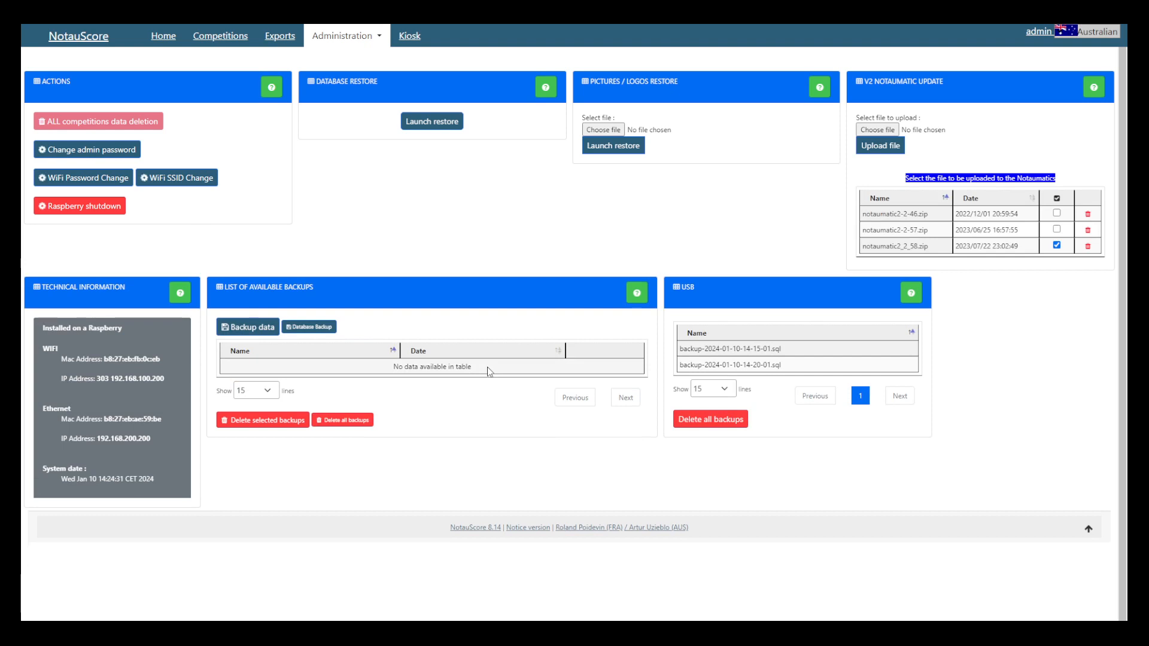
# Step: Open the flight schedules list and delete the existing YouTube1 schedule
pyautogui.click(375, 36)
pyautogui.click(353, 136)
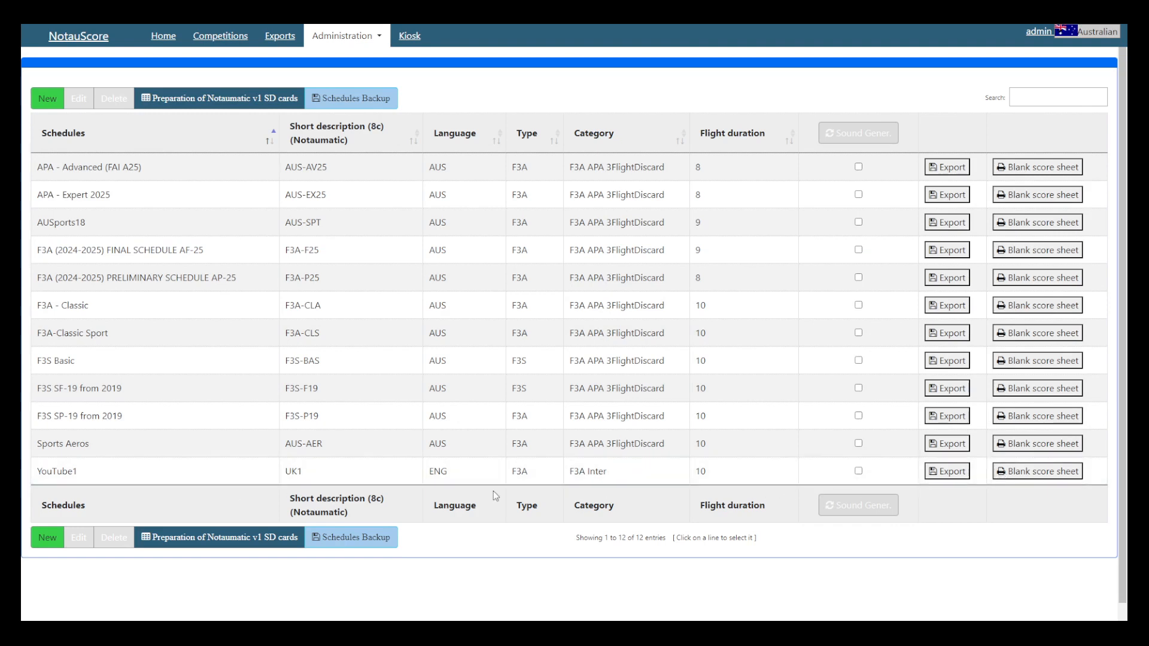
pyautogui.click(267, 477)
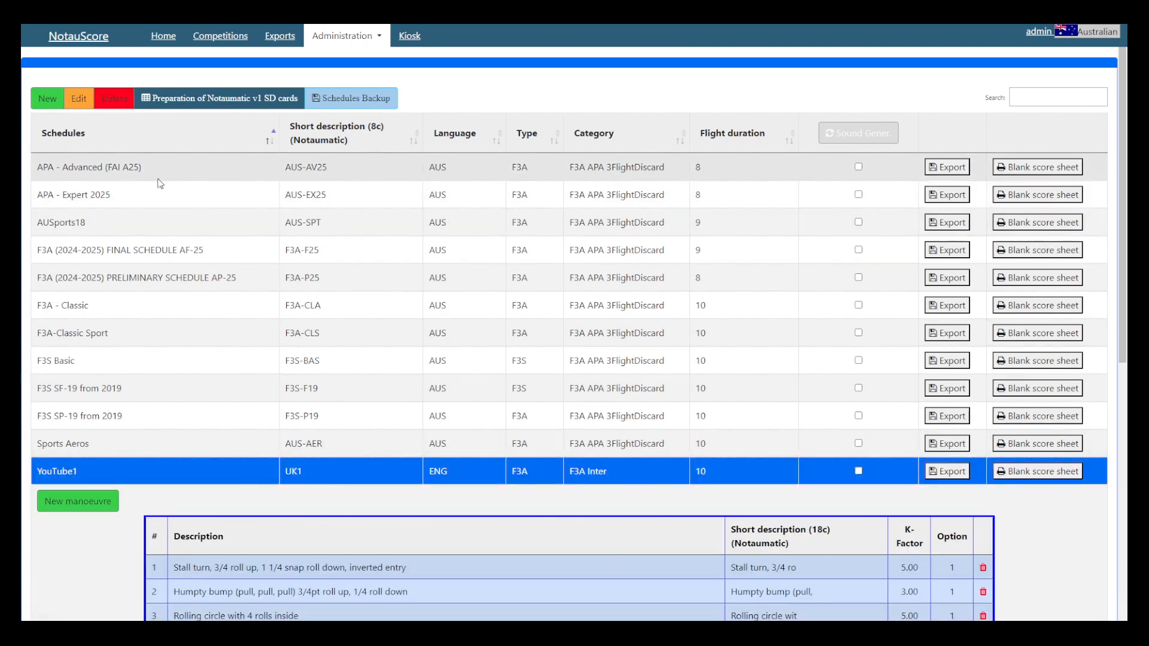
pyautogui.click(116, 104)
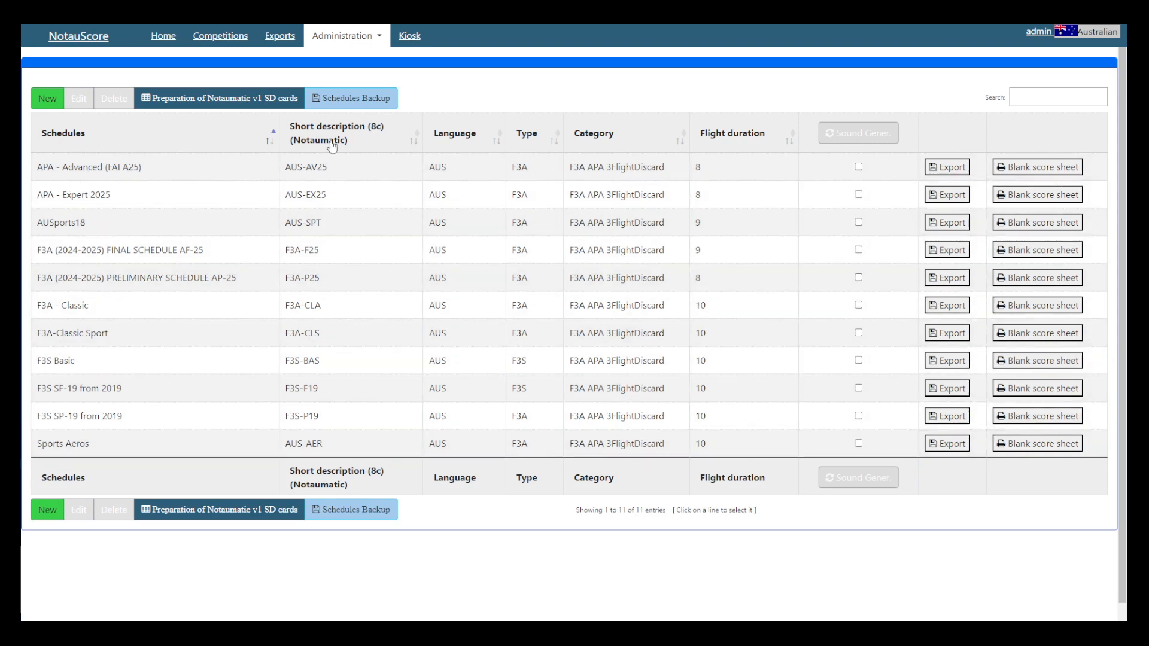
# Step: Restore the YouTube1 schedule into the database from NotauScore-YouTube1-prg-202401101421.sql in the USG folder
pyautogui.click(333, 39)
pyautogui.click(339, 82)
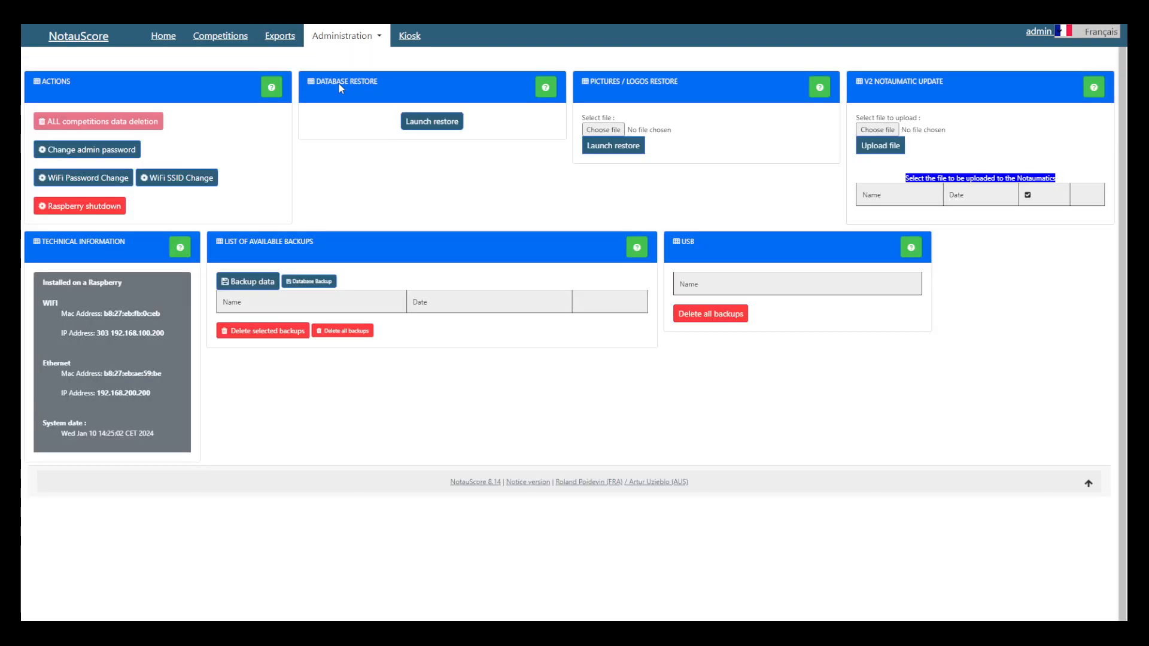
pyautogui.click(431, 123)
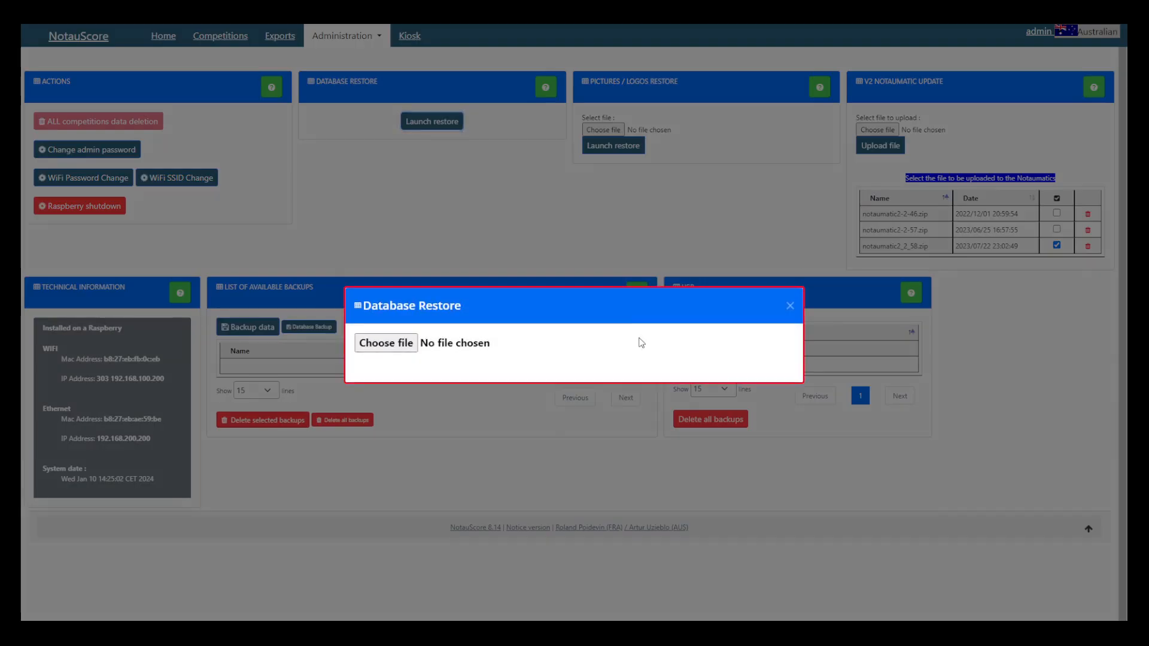
pyautogui.click(388, 346)
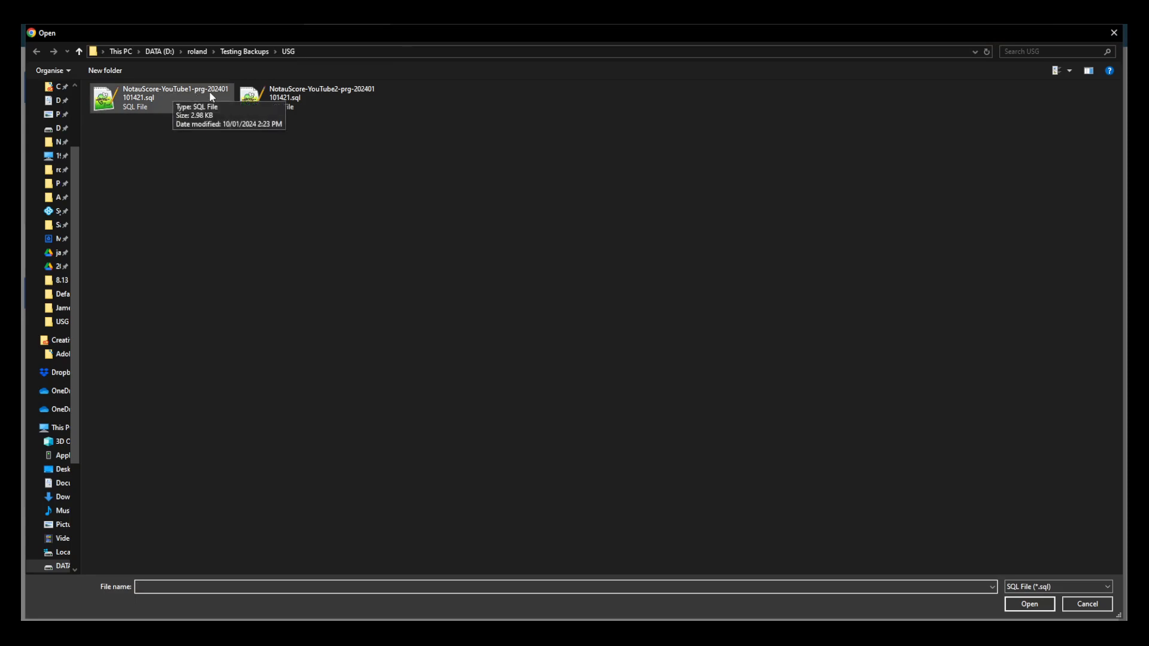
pyautogui.click(178, 95)
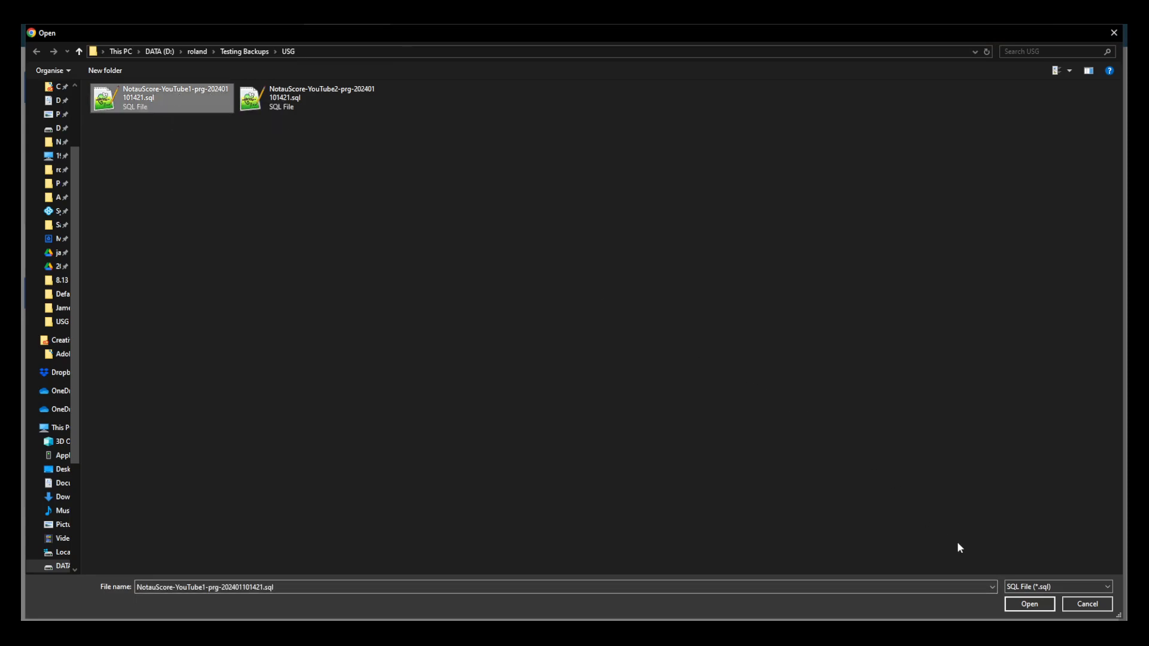
pyautogui.click(1029, 605)
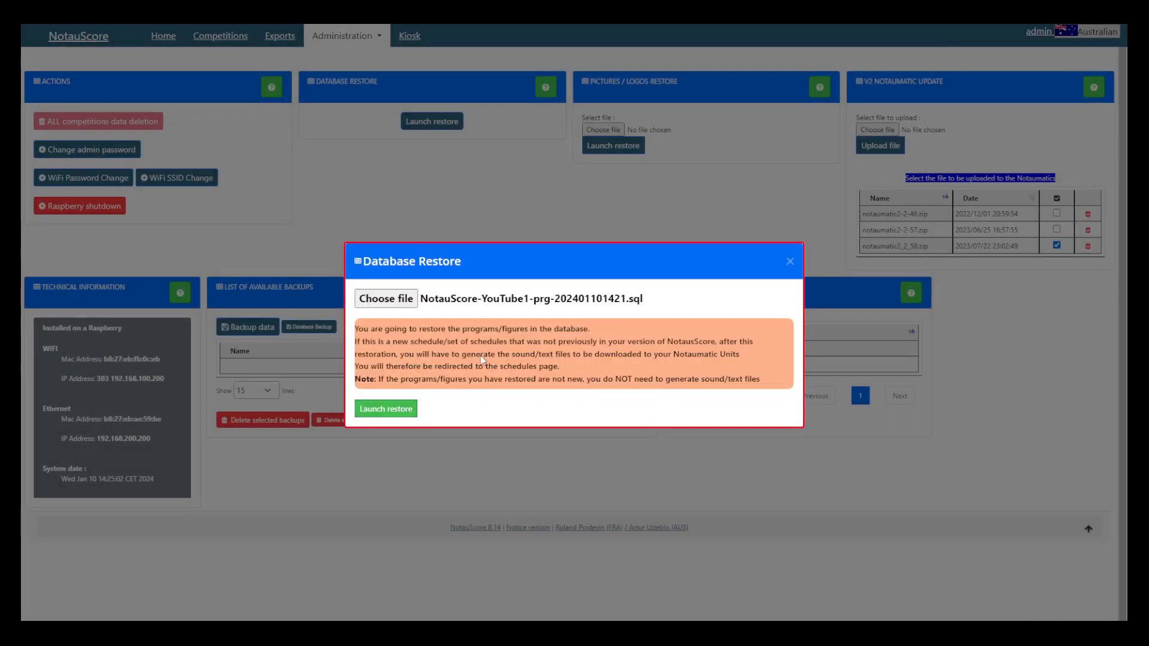
pyautogui.click(390, 409)
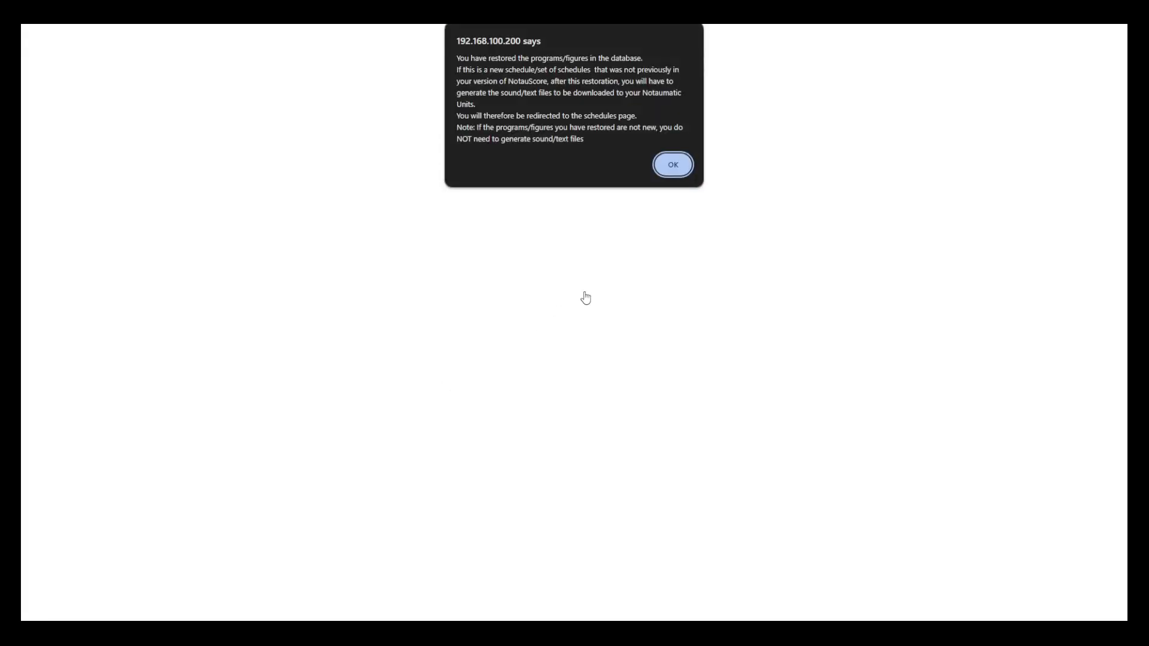
pyautogui.click(687, 171)
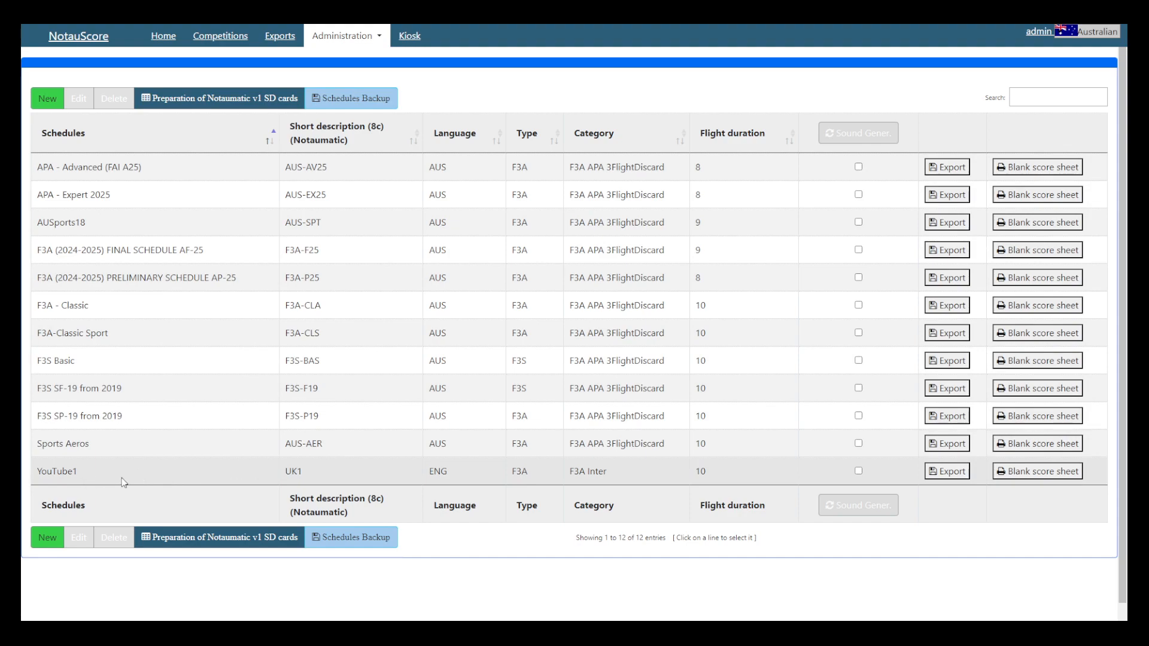
# Step: Expand the imported YouTube1 schedule, review its list of manoeuvres, and collapse it again
pyautogui.click(92, 480)
pyautogui.scroll(-6, 111, 518)
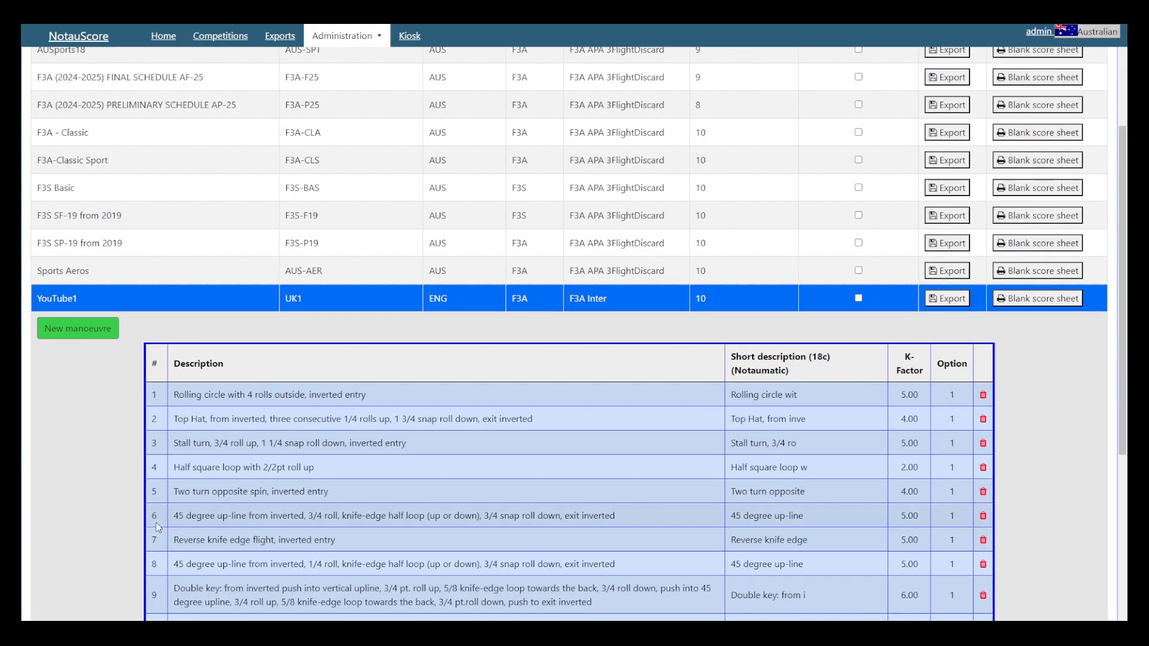
pyautogui.scroll(-3, 161, 527)
pyautogui.scroll(3, 157, 524)
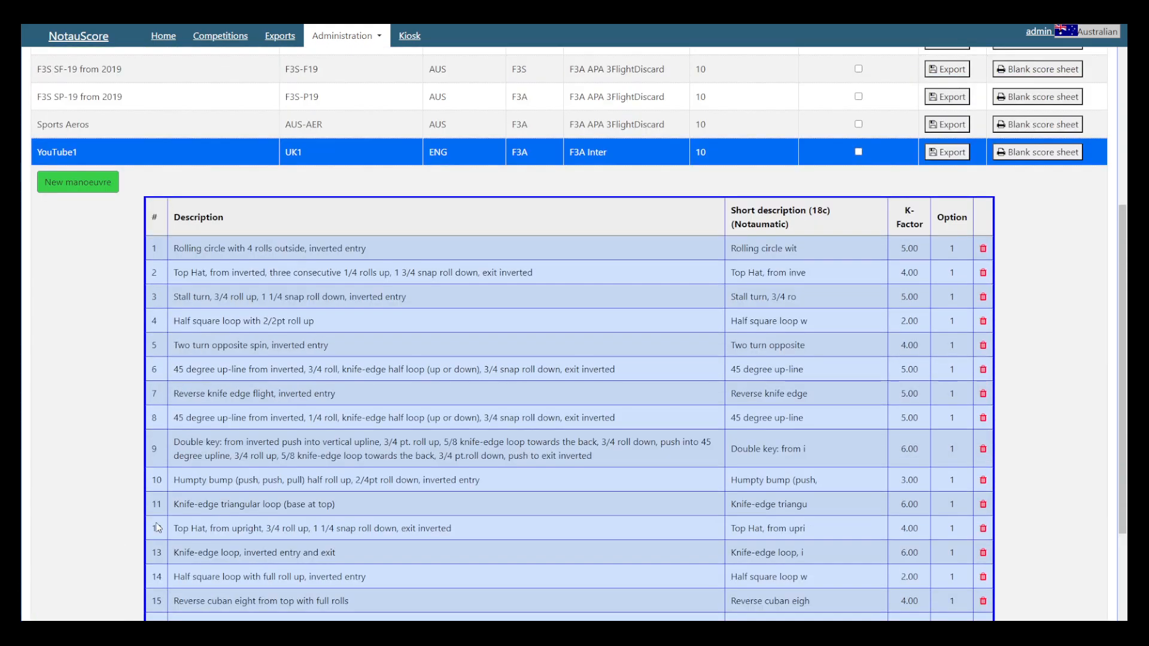
pyautogui.scroll(3, 161, 512)
pyautogui.click(203, 330)
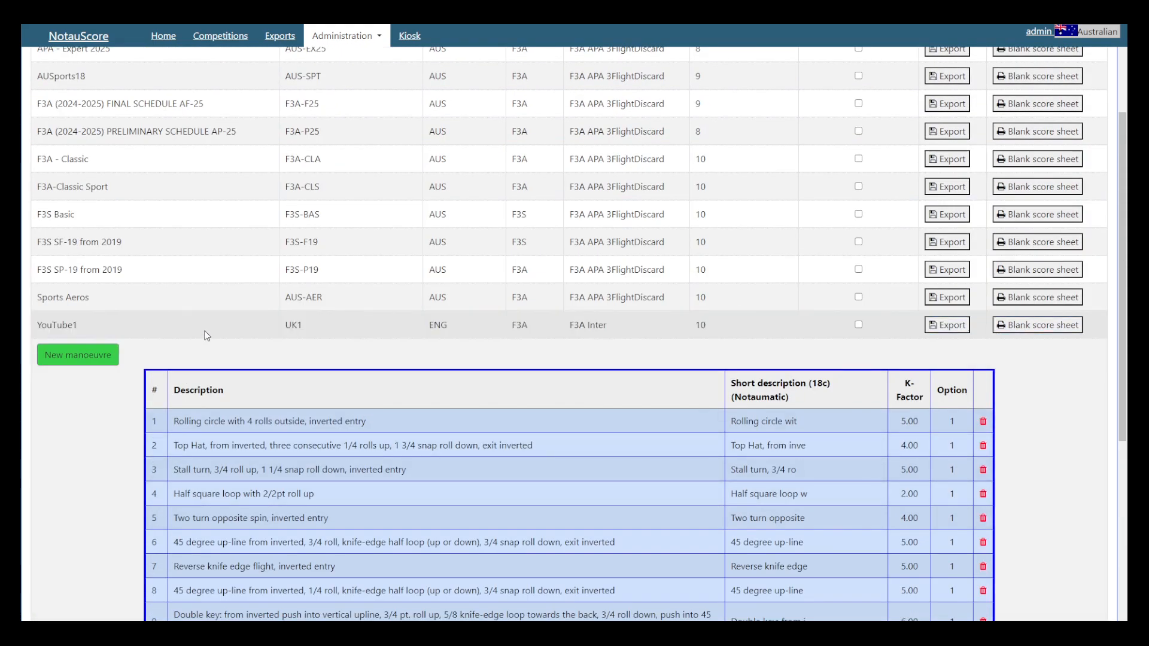
# Step: Restore the YouTube2 schedule into the database from NotauScore-YouTube2-prg-202401101421.sql in the USG folder
pyautogui.click(346, 36)
pyautogui.click(340, 79)
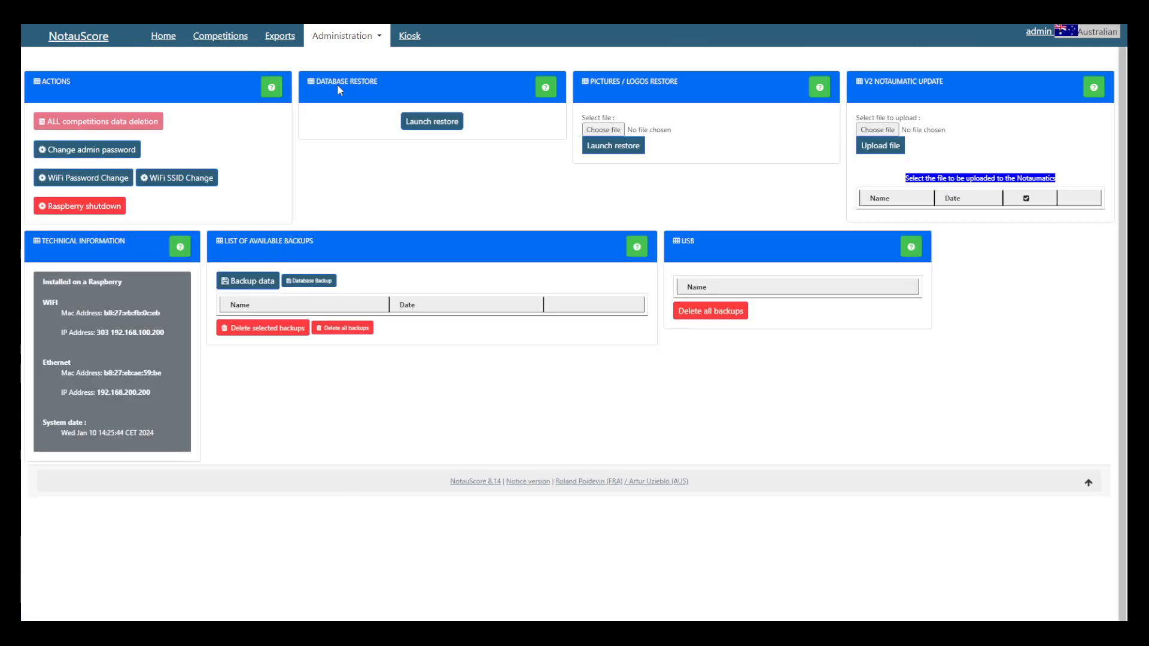
pyautogui.click(435, 123)
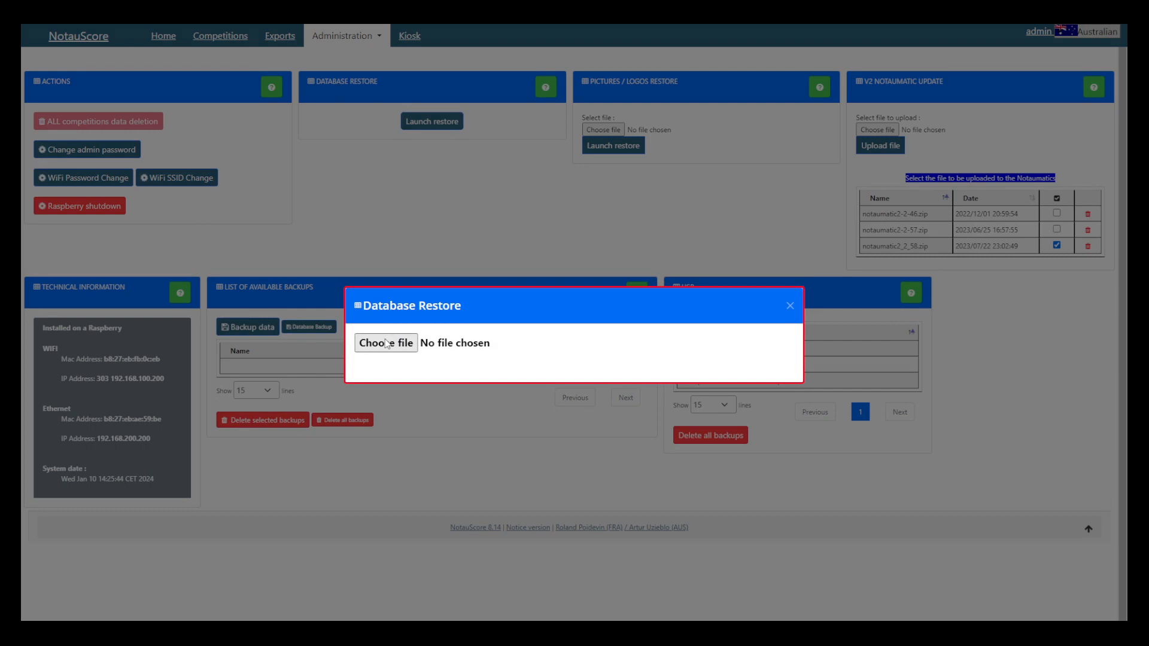
pyautogui.click(386, 343)
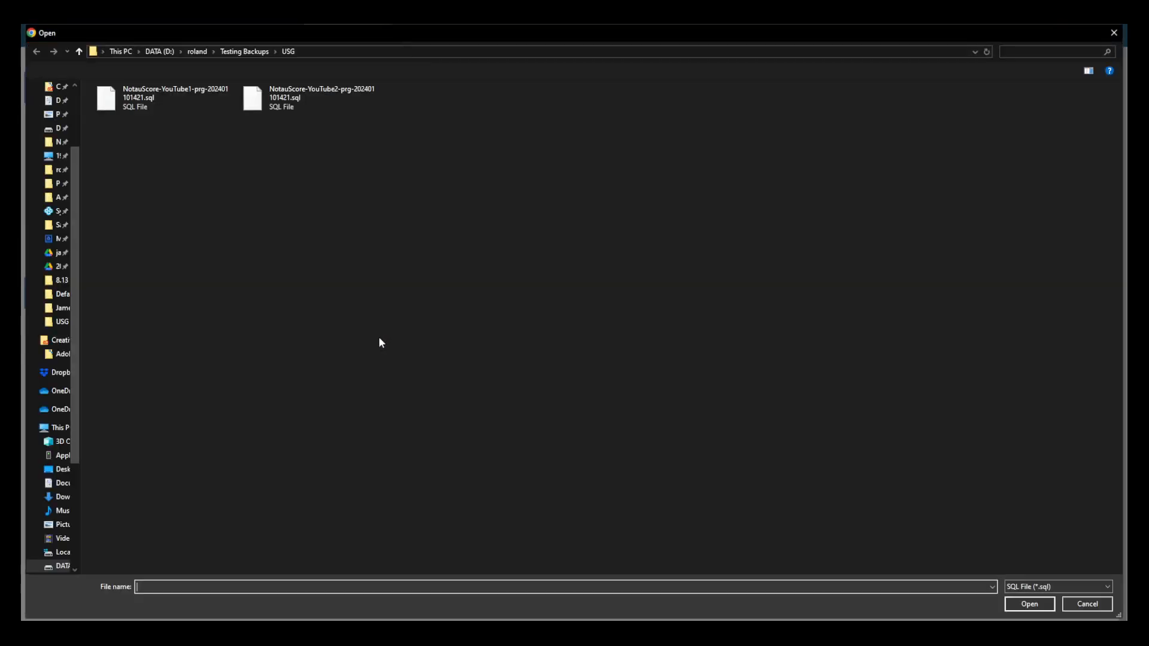
pyautogui.doubleClick(297, 94)
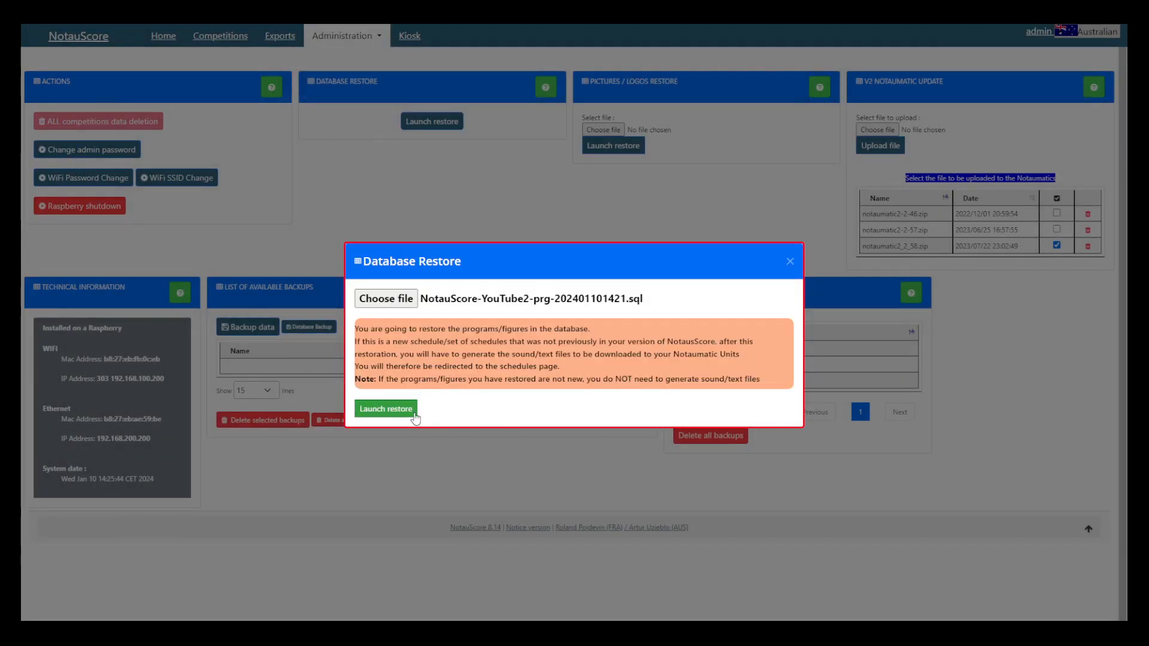
pyautogui.click(414, 415)
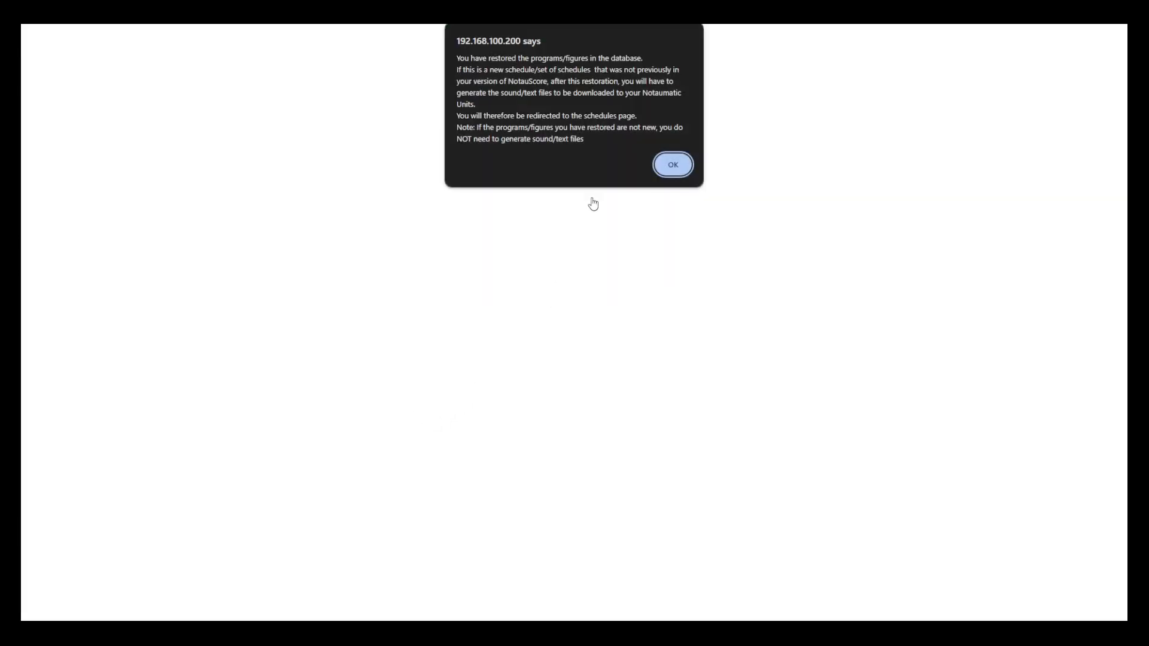
pyautogui.click(673, 168)
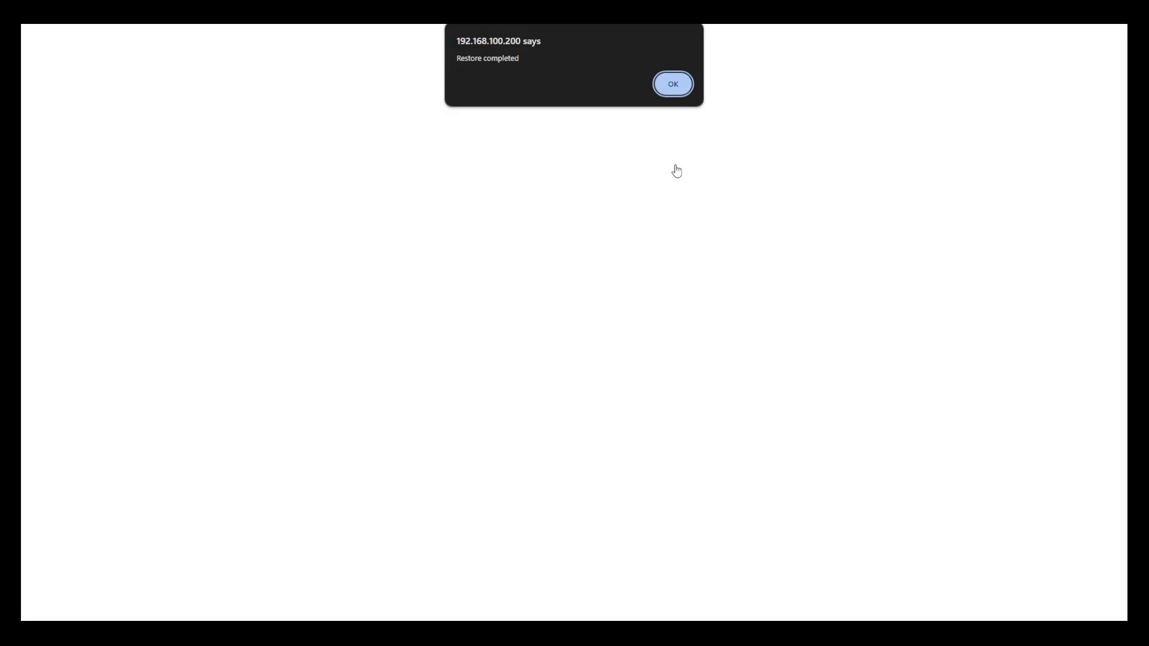
pyautogui.click(673, 84)
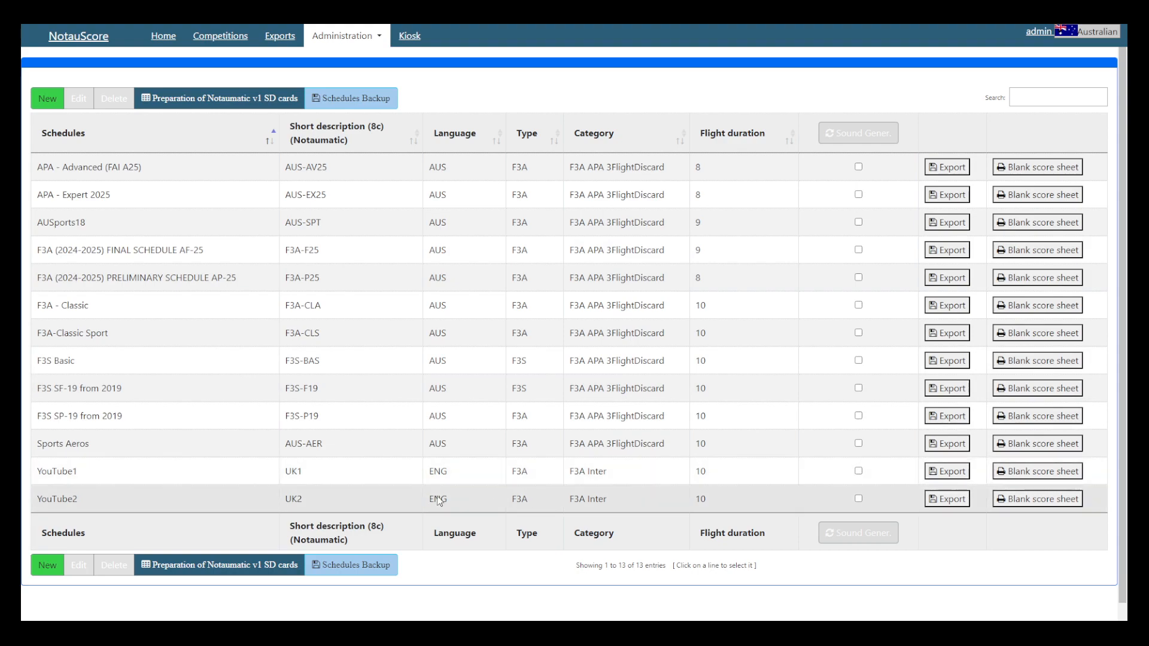
# Step: Expand the imported YouTube2 schedule, review its manoeuvres, and collapse it again
pyautogui.click(206, 501)
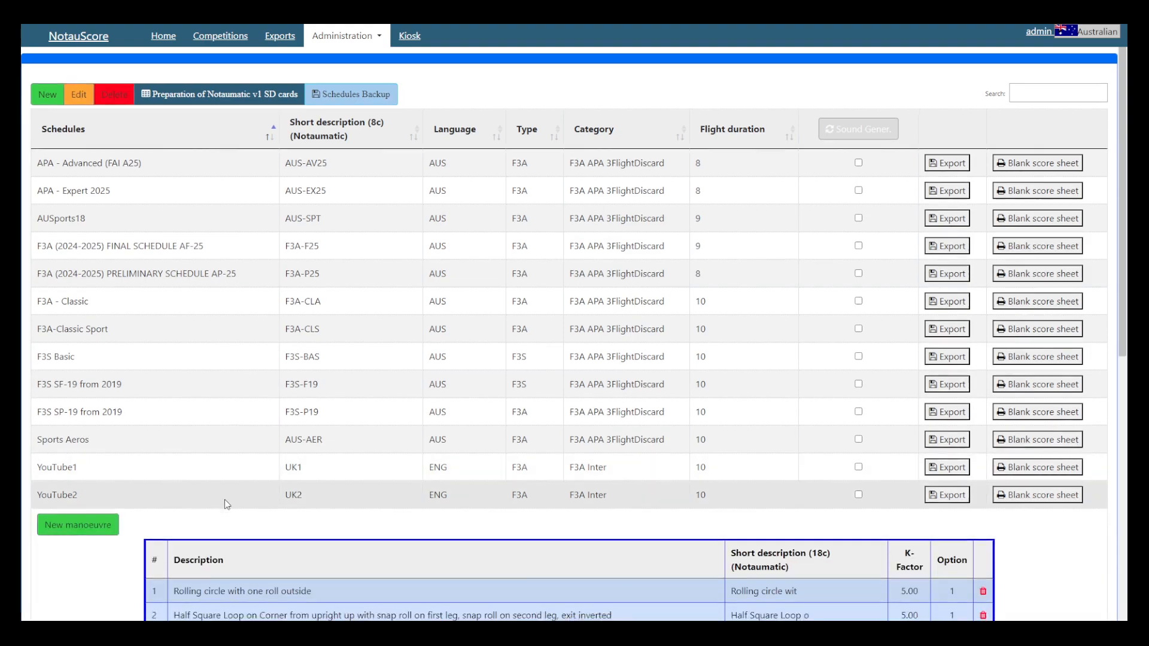
pyautogui.scroll(-5, 225, 500)
pyautogui.scroll(-3, 225, 501)
pyautogui.scroll(6, 224, 498)
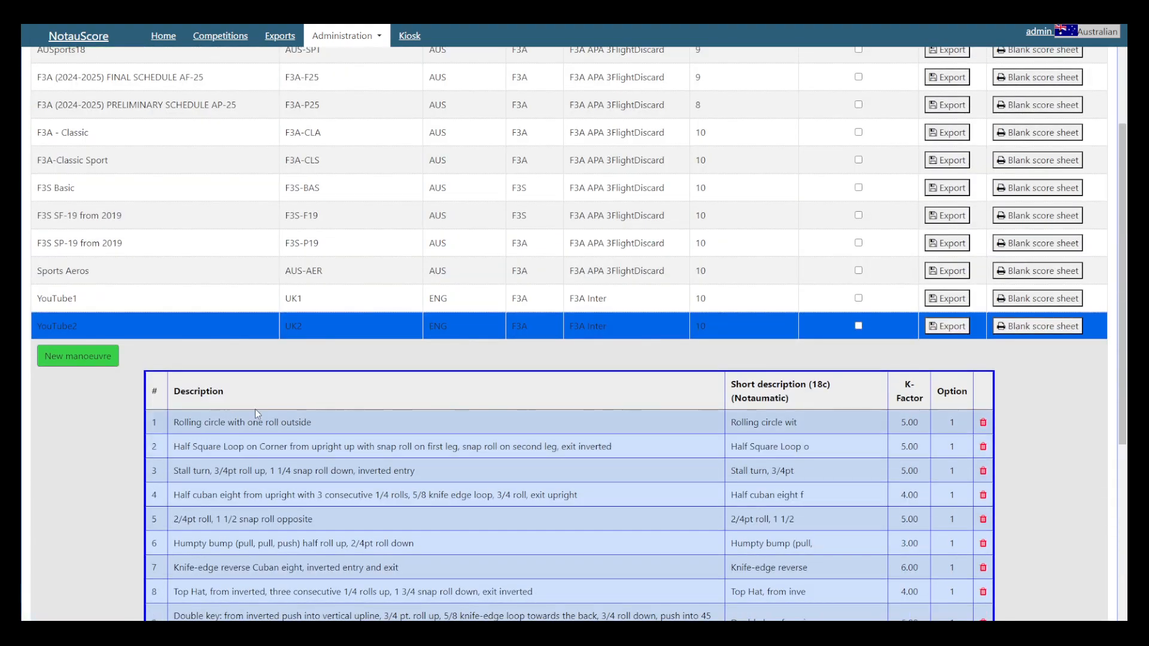
pyautogui.click(99, 322)
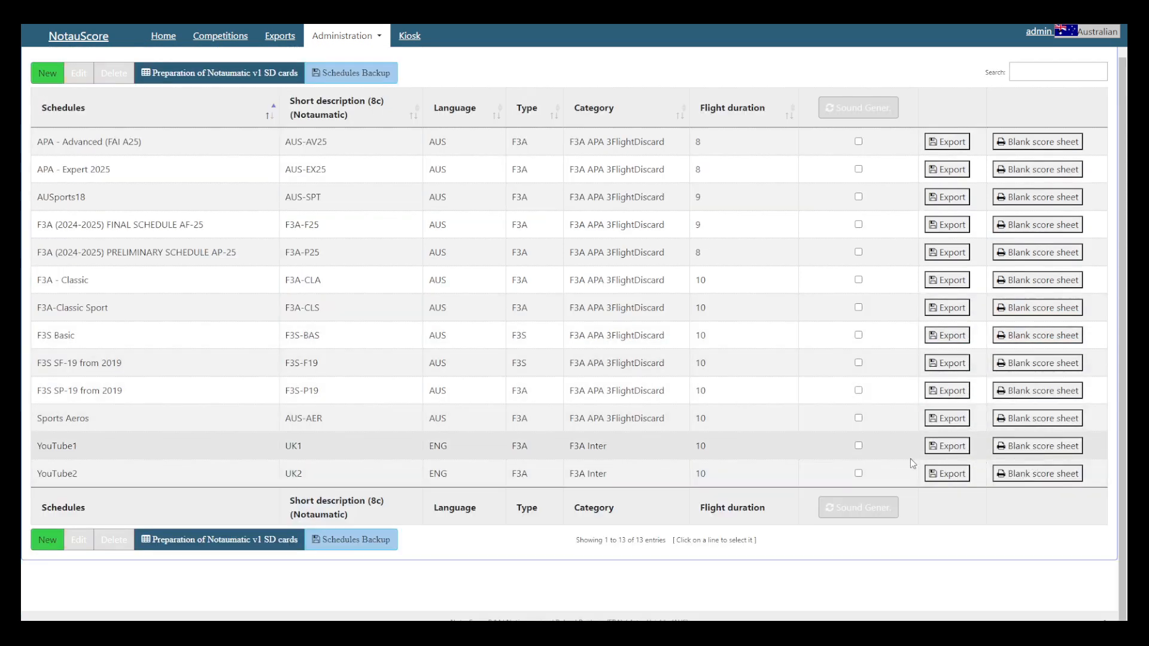
# Step: Generate the sound files for the YouTube1 and YouTube2 schedules and clear both sound generation selections
pyautogui.click(858, 446)
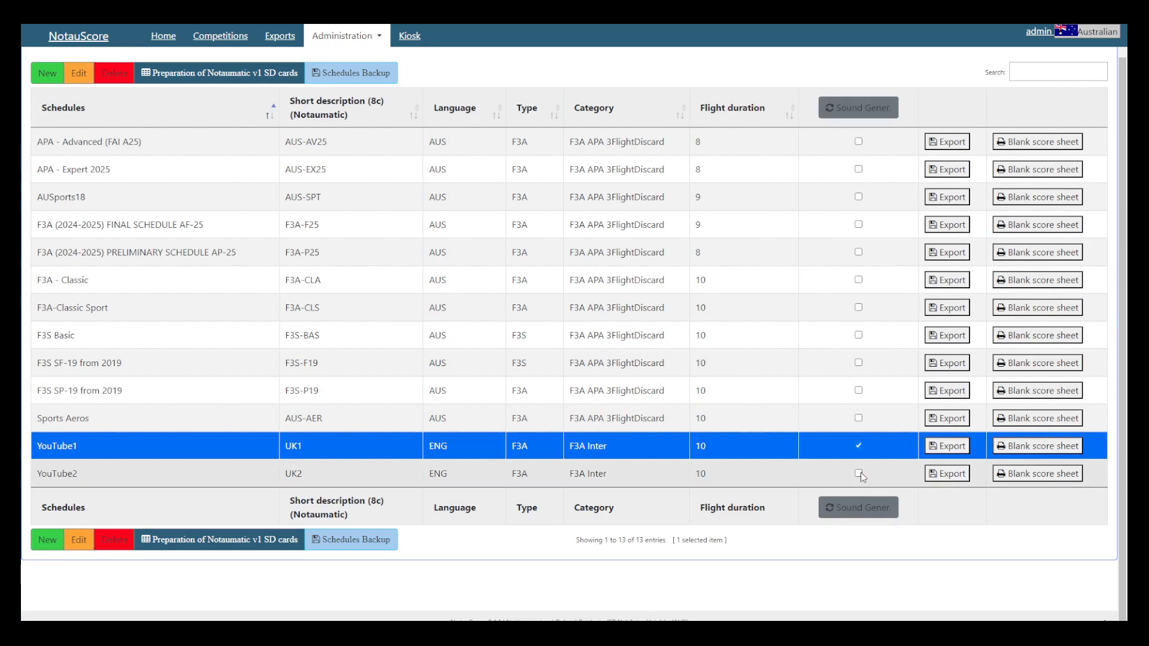
pyautogui.click(859, 473)
pyautogui.click(857, 508)
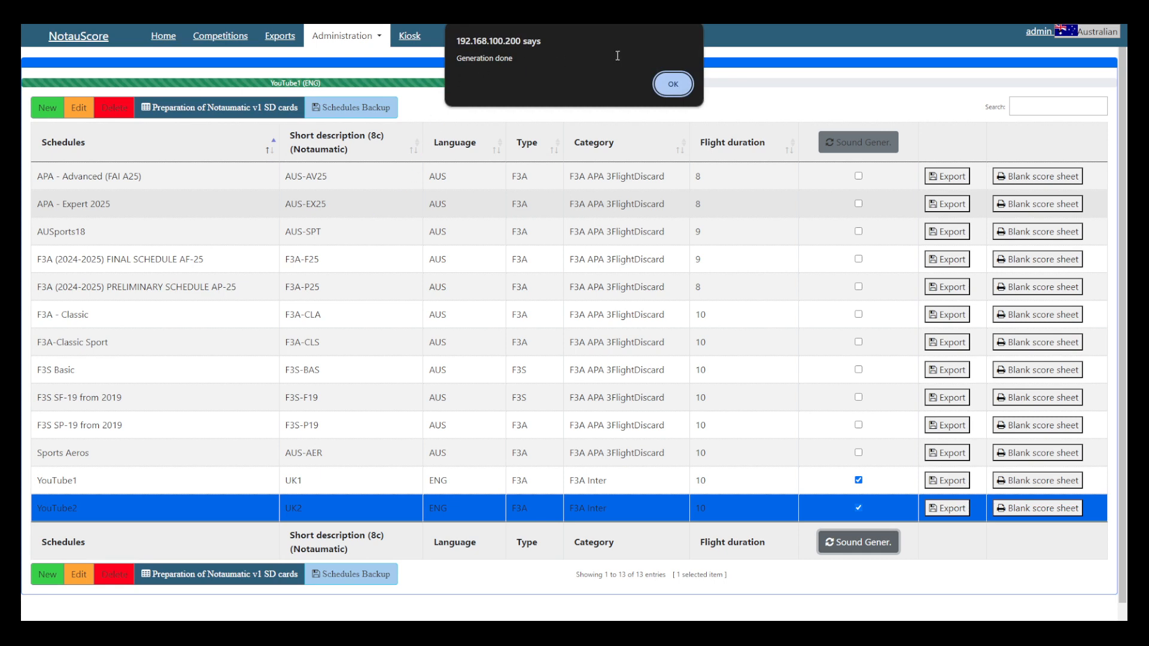
pyautogui.click(671, 84)
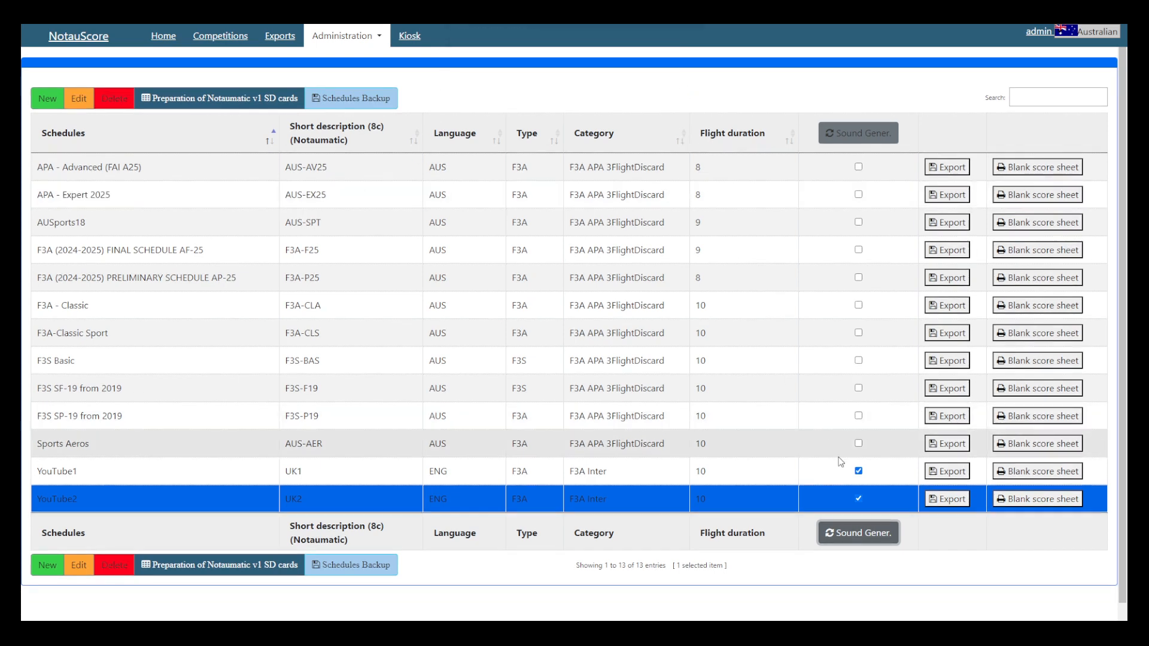
pyautogui.click(860, 471)
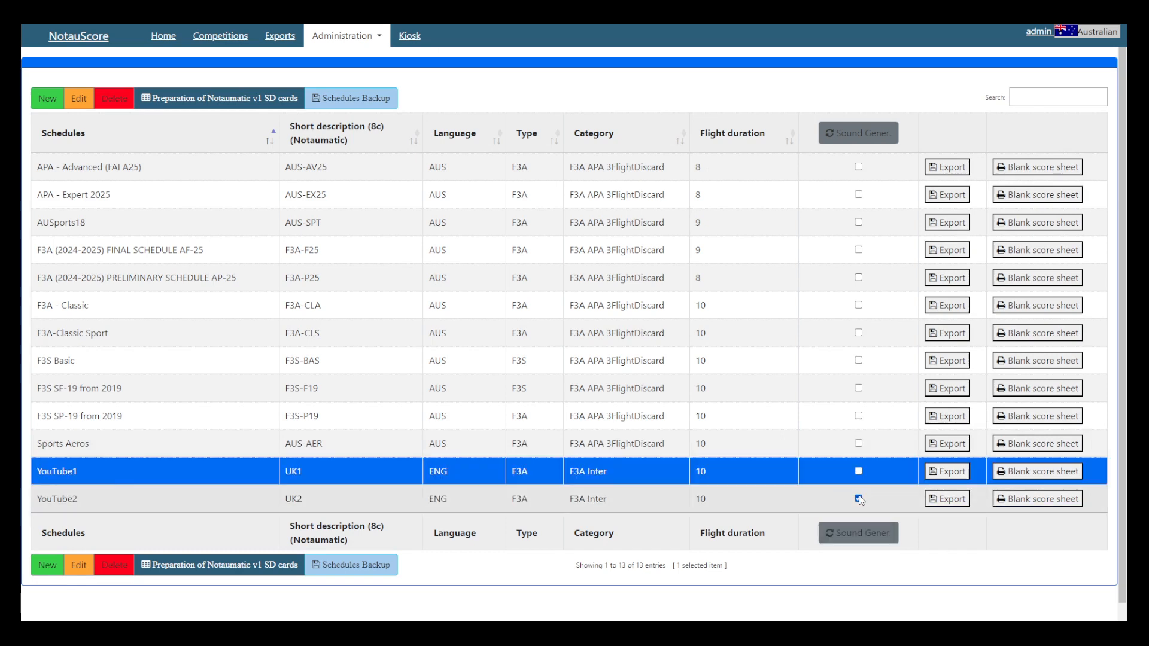
pyautogui.click(859, 499)
pyautogui.click(860, 499)
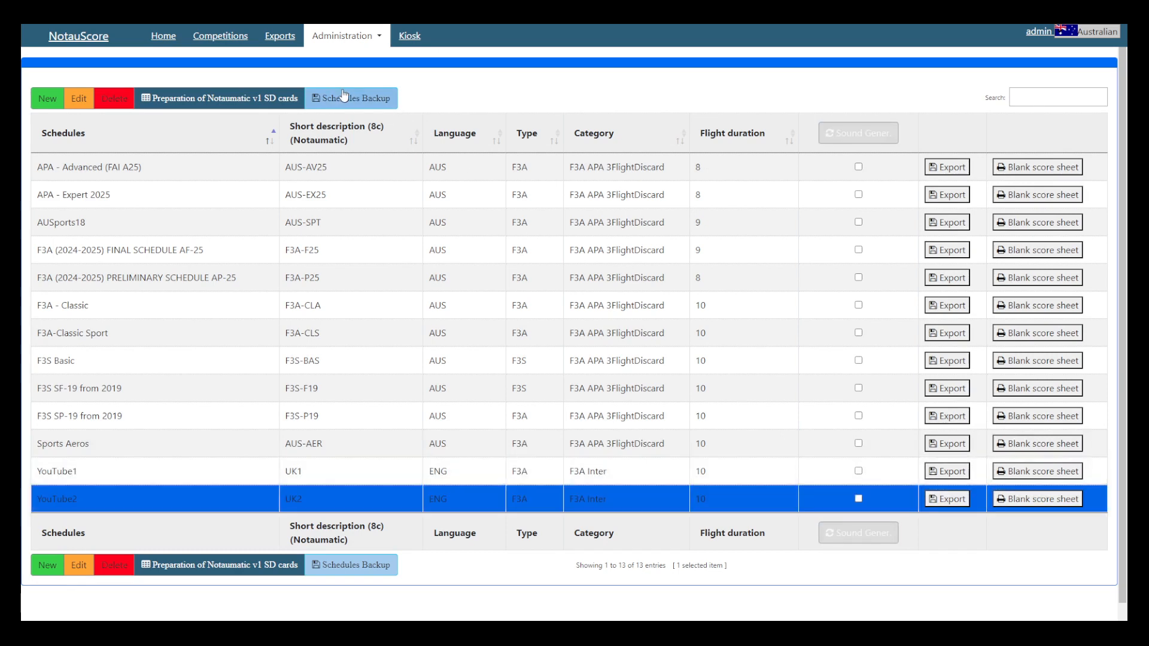
# Step: Open the Unknown Schedule Generator from the home page to view its manoeuvre list, and return to the home page
pyautogui.click(162, 43)
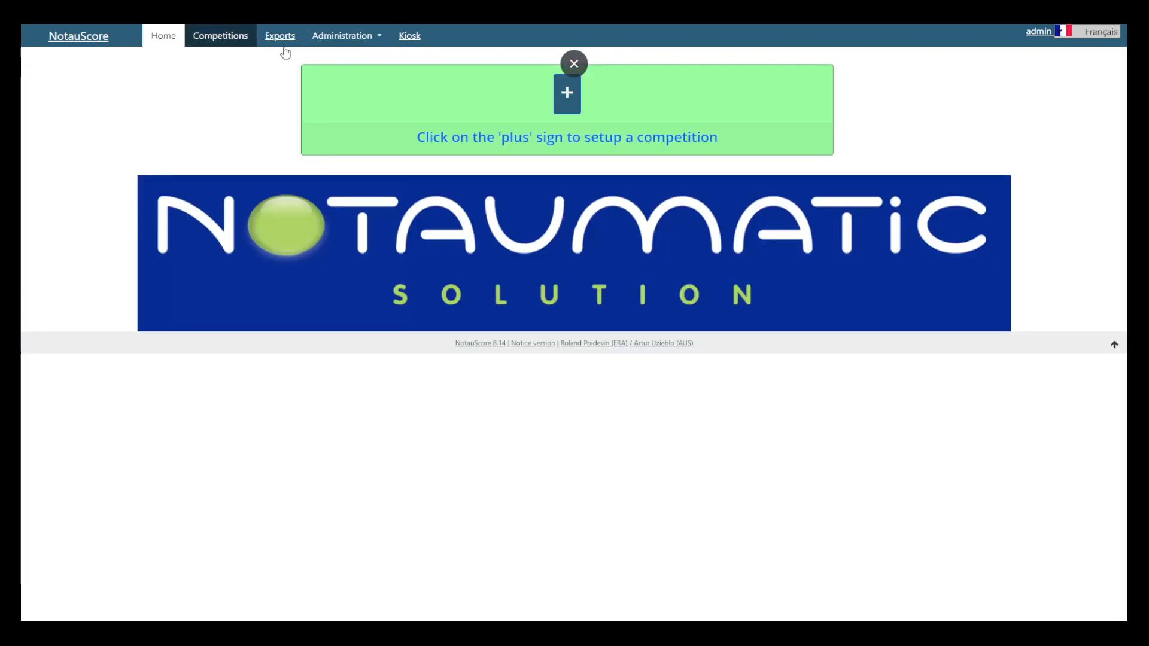
pyautogui.click(347, 39)
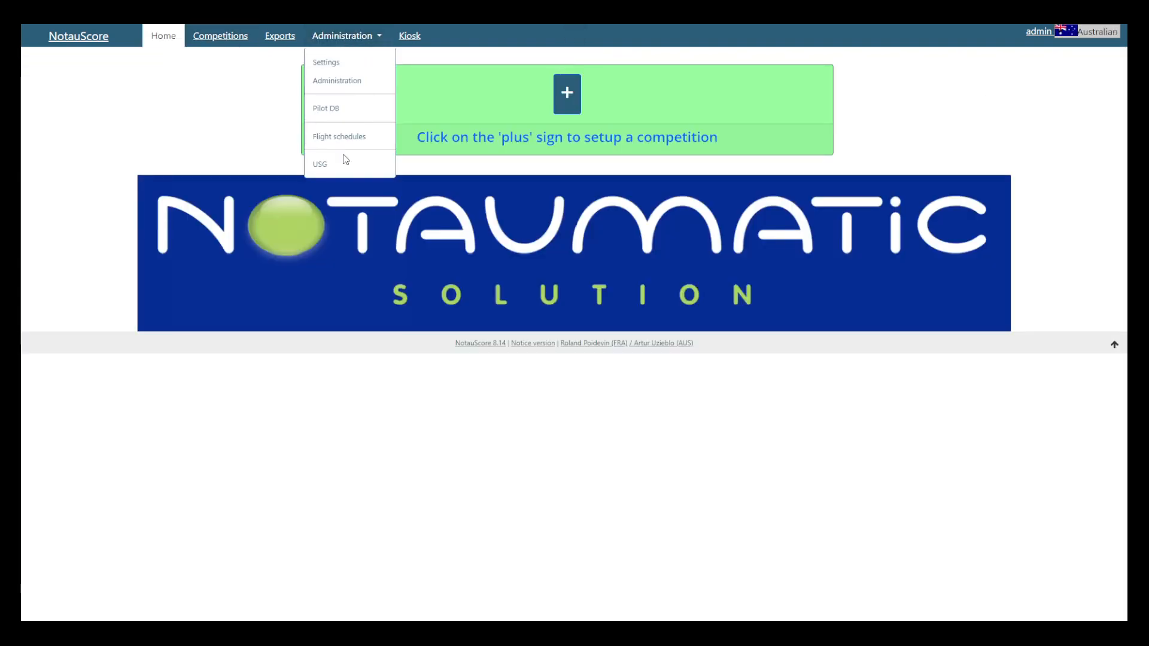
pyautogui.click(341, 164)
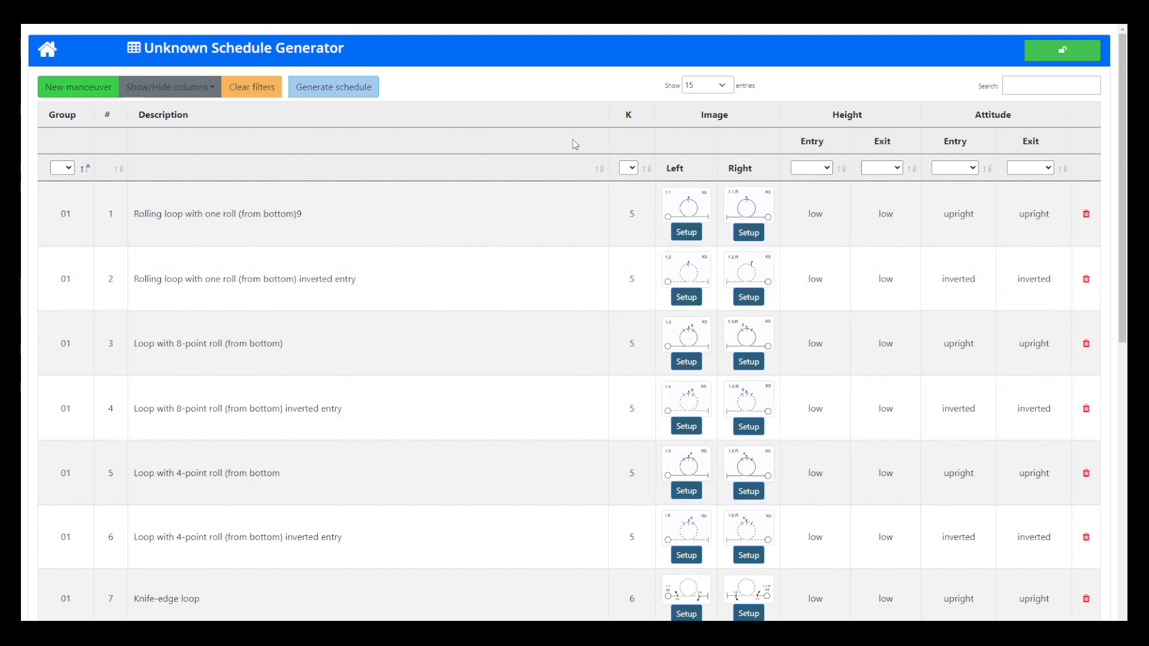
pyautogui.click(40, 53)
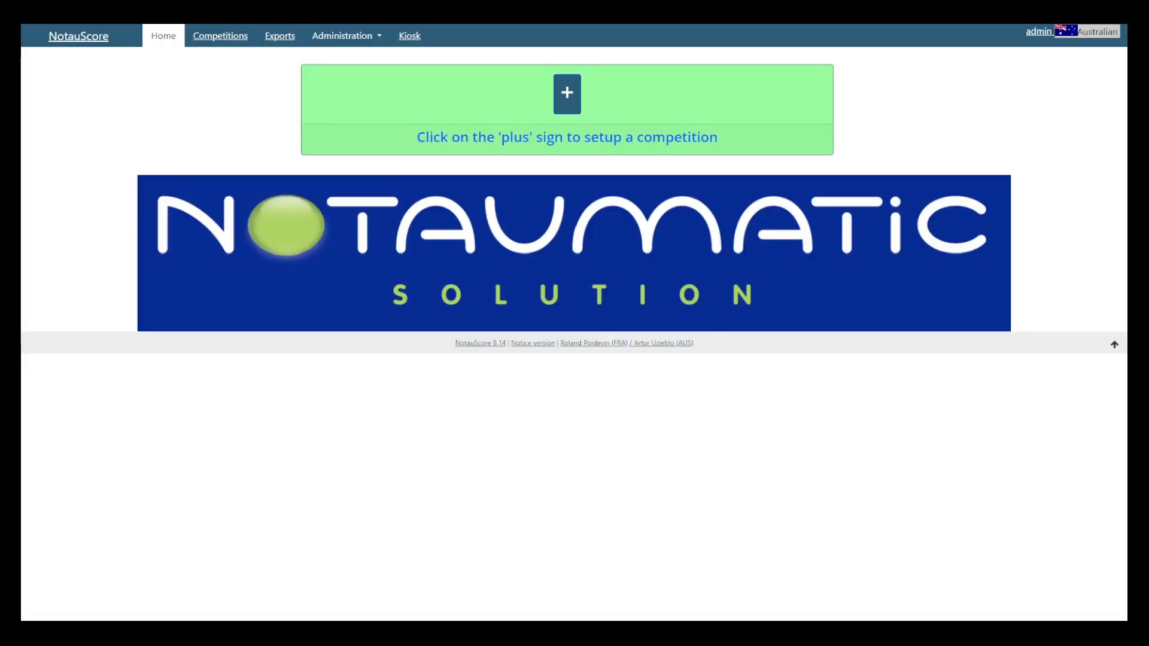